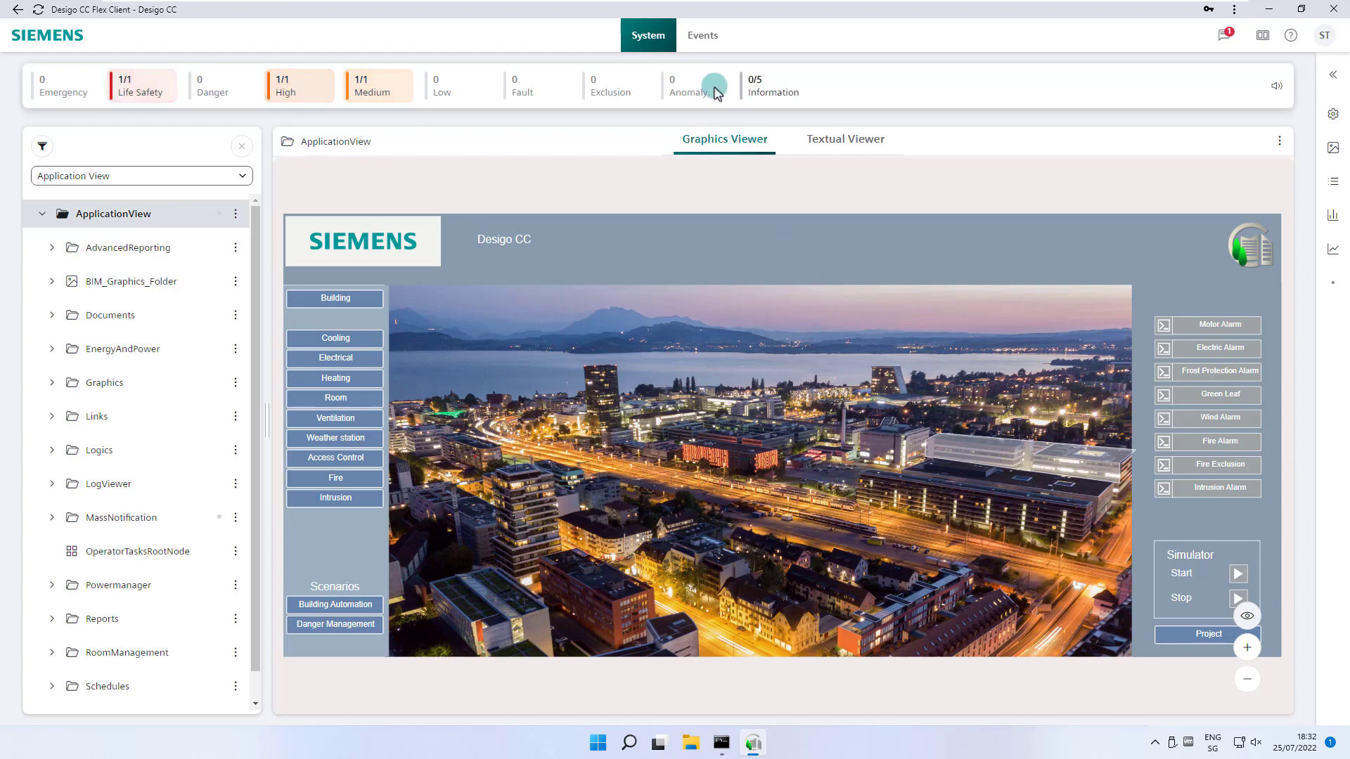
# - Switch to the Events list and back to System, then open and close the user account menu
pyautogui.click(706, 36)
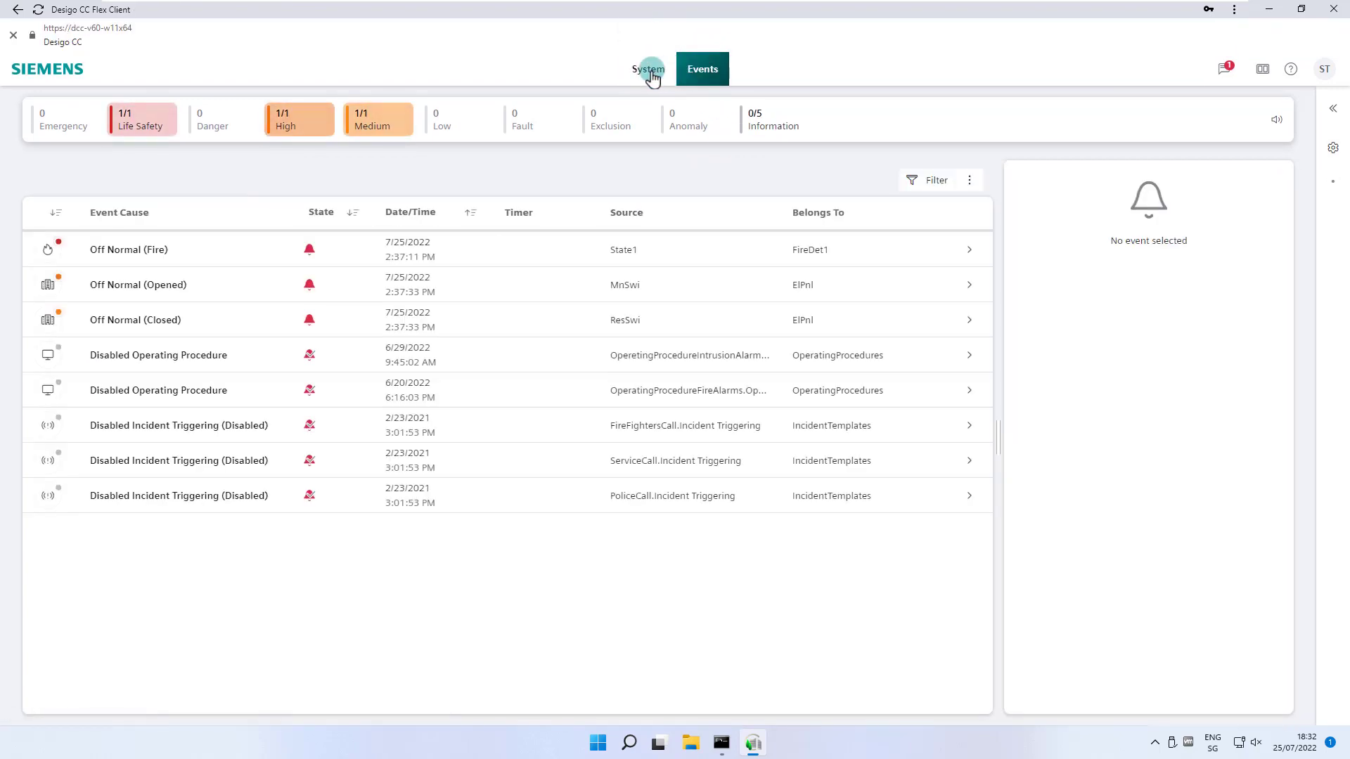
pyautogui.click(649, 74)
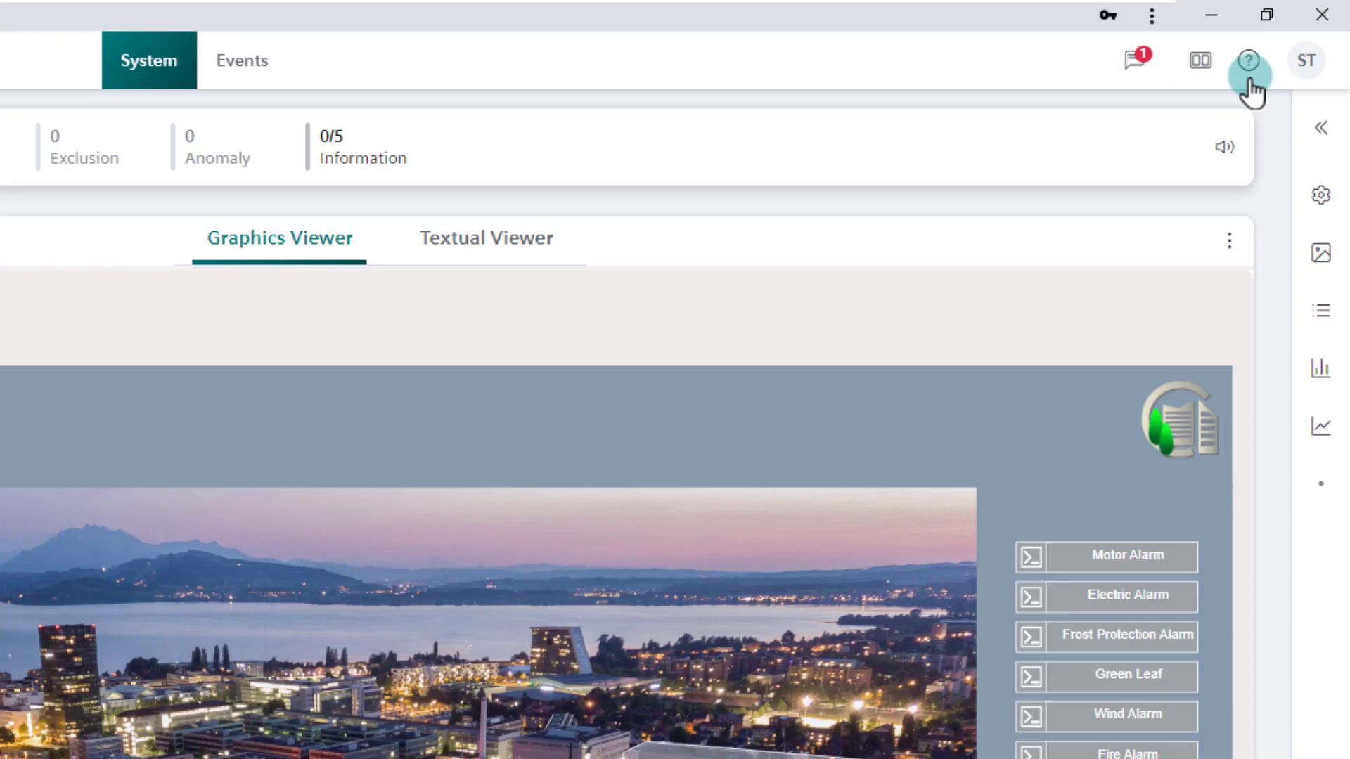
pyautogui.click(1308, 63)
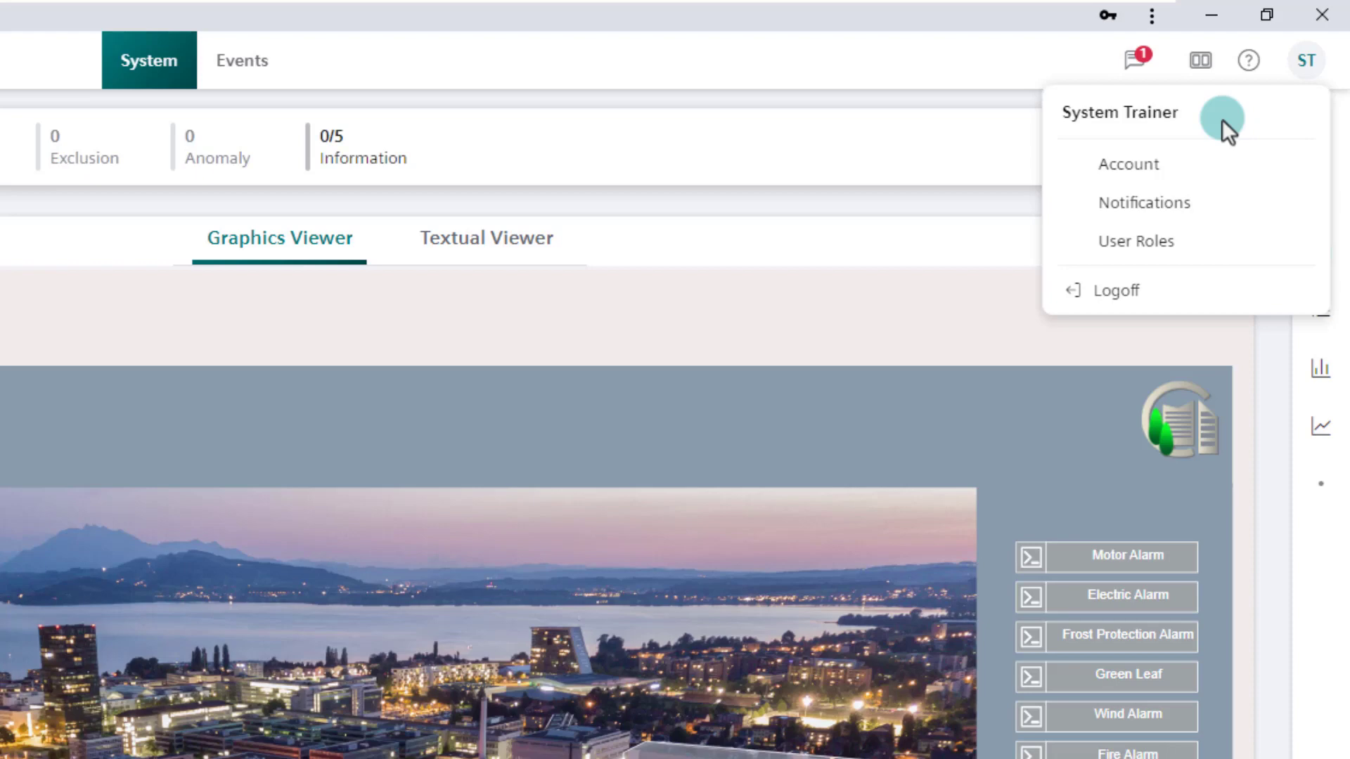
pyautogui.click(1311, 74)
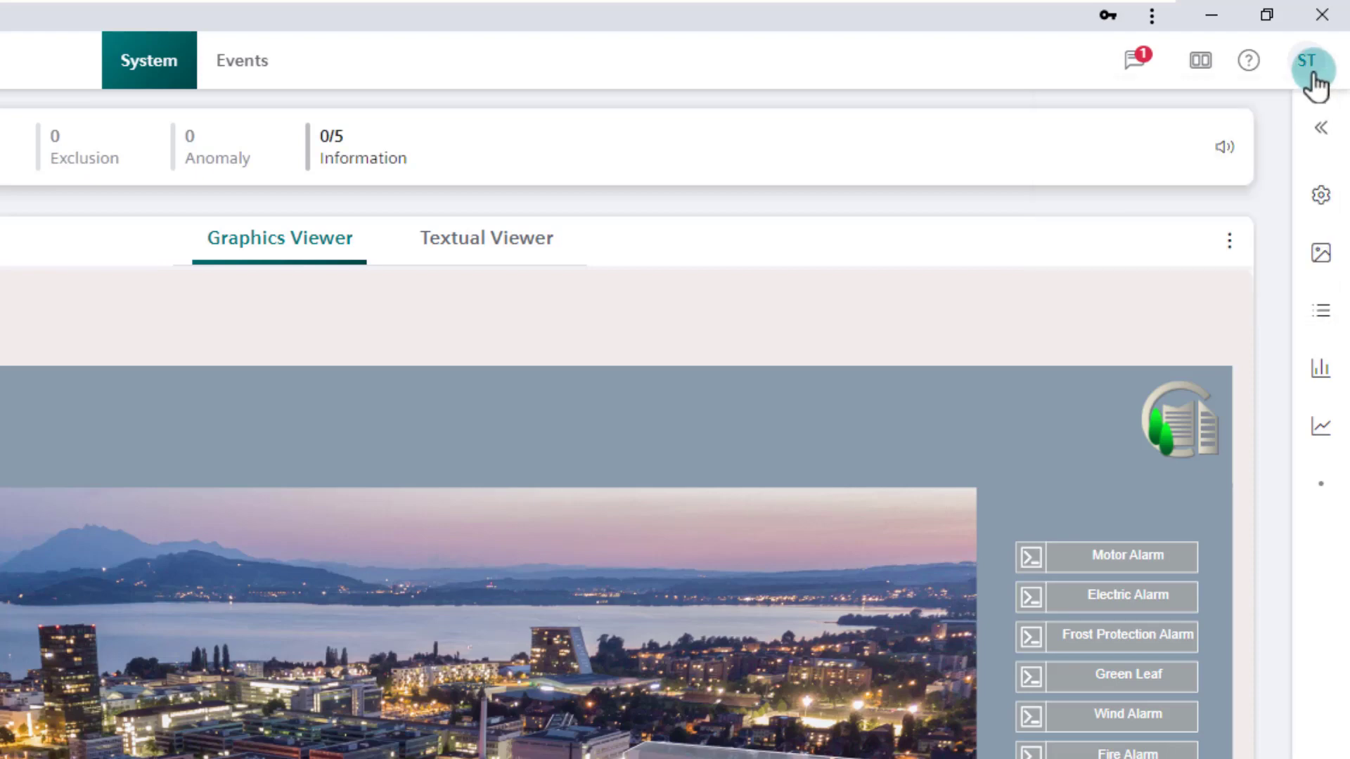
# - Open the notifications panel and view the notice of 7 objects suppressing events
pyautogui.click(1135, 60)
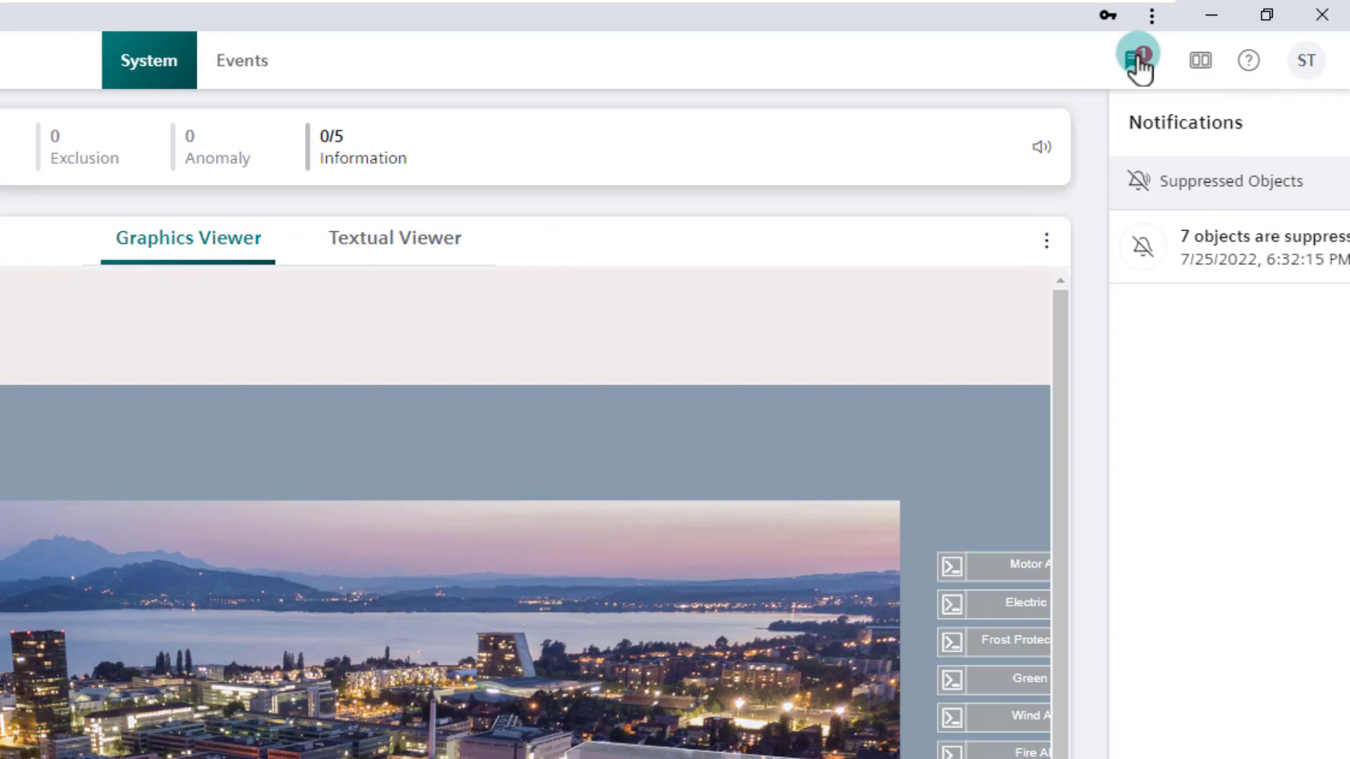
pyautogui.click(1228, 239)
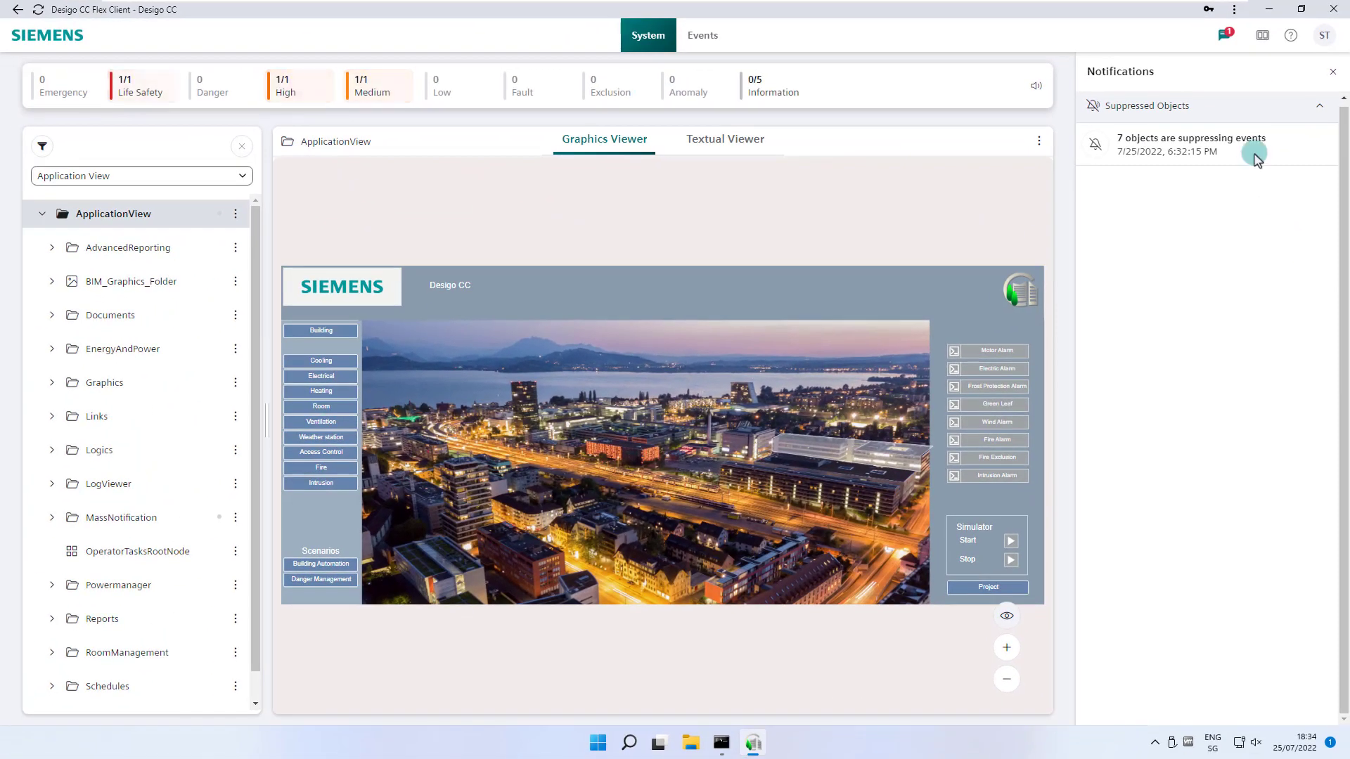
# - In Layout settings, choose the compact status bar height and settle on the two-pane layout
pyautogui.click(1263, 35)
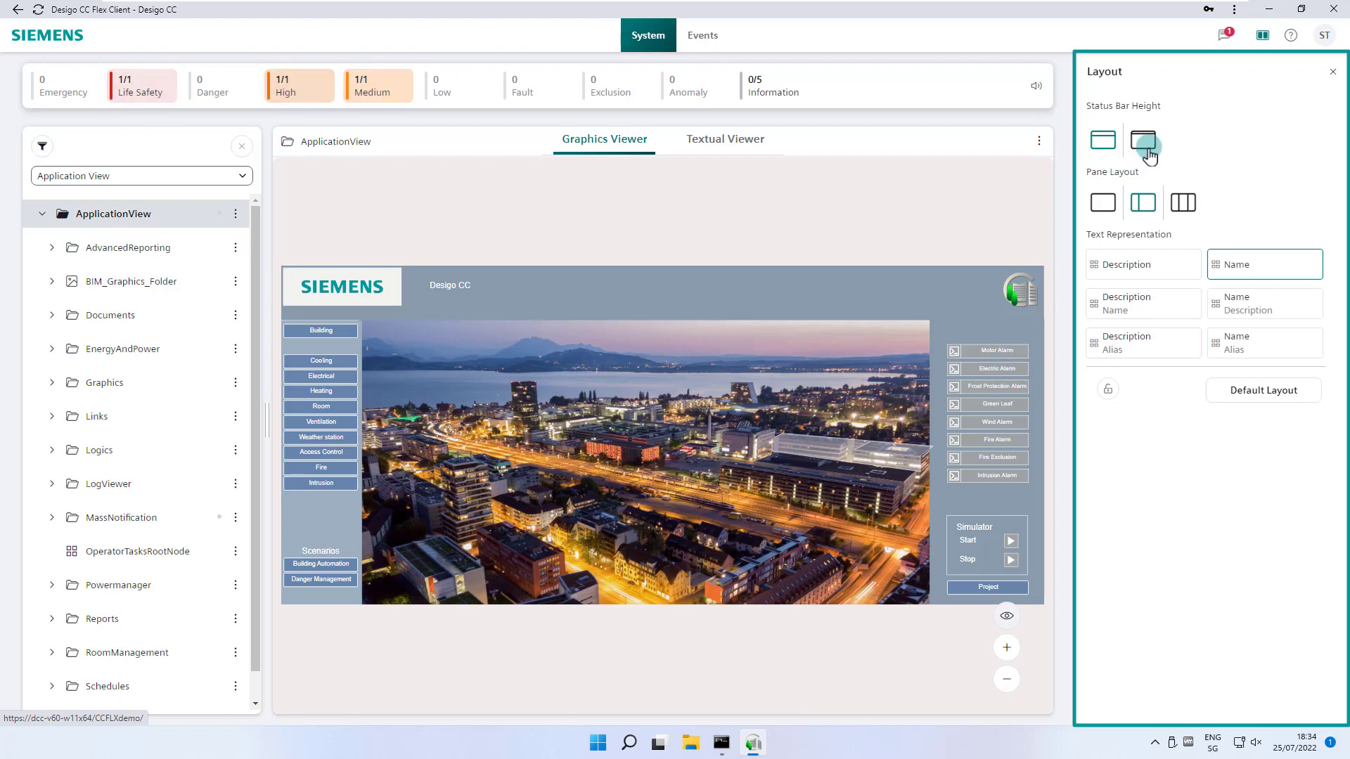
pyautogui.click(1146, 146)
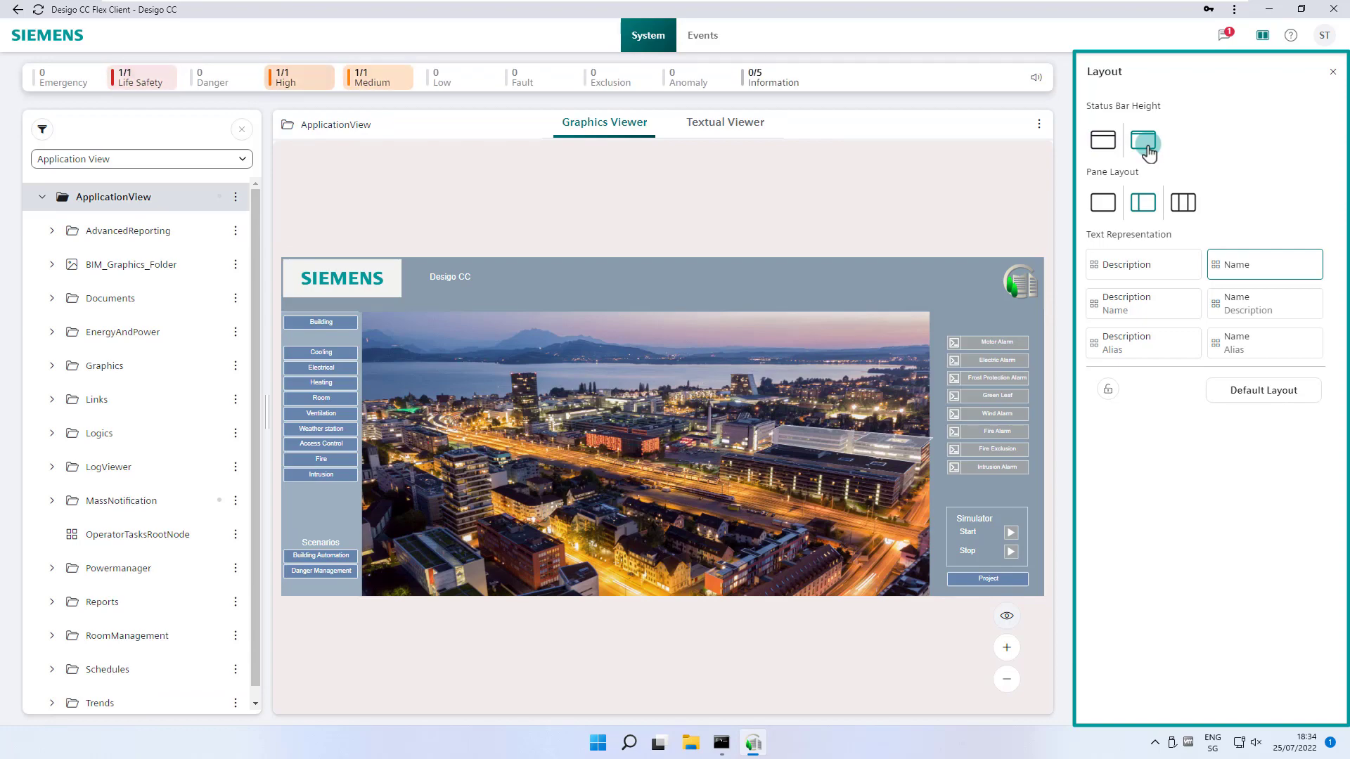
pyautogui.click(1102, 204)
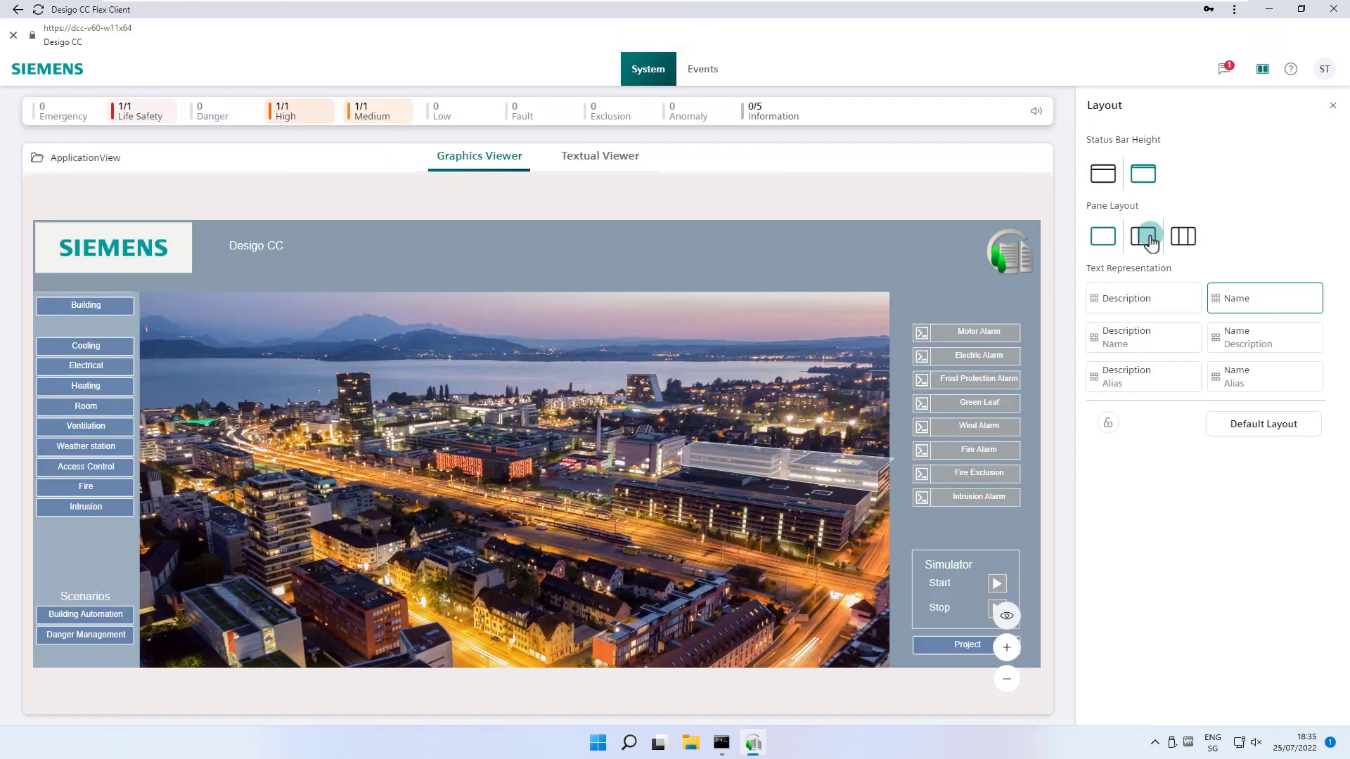
pyautogui.click(1146, 238)
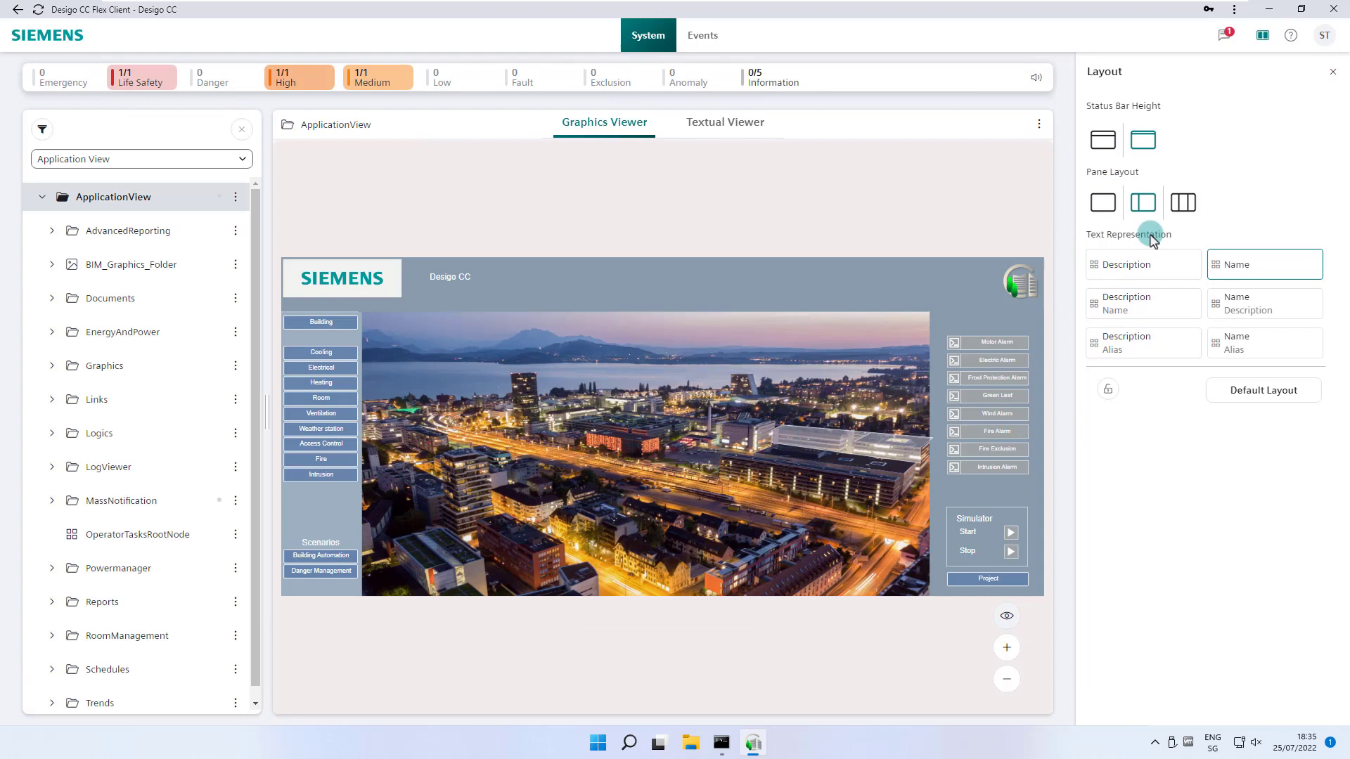
pyautogui.click(1183, 234)
pyautogui.click(1143, 236)
# - Switch the tree to Logical View and expand BACnetNetwork, building B and RPlt
pyautogui.click(151, 158)
pyautogui.click(141, 172)
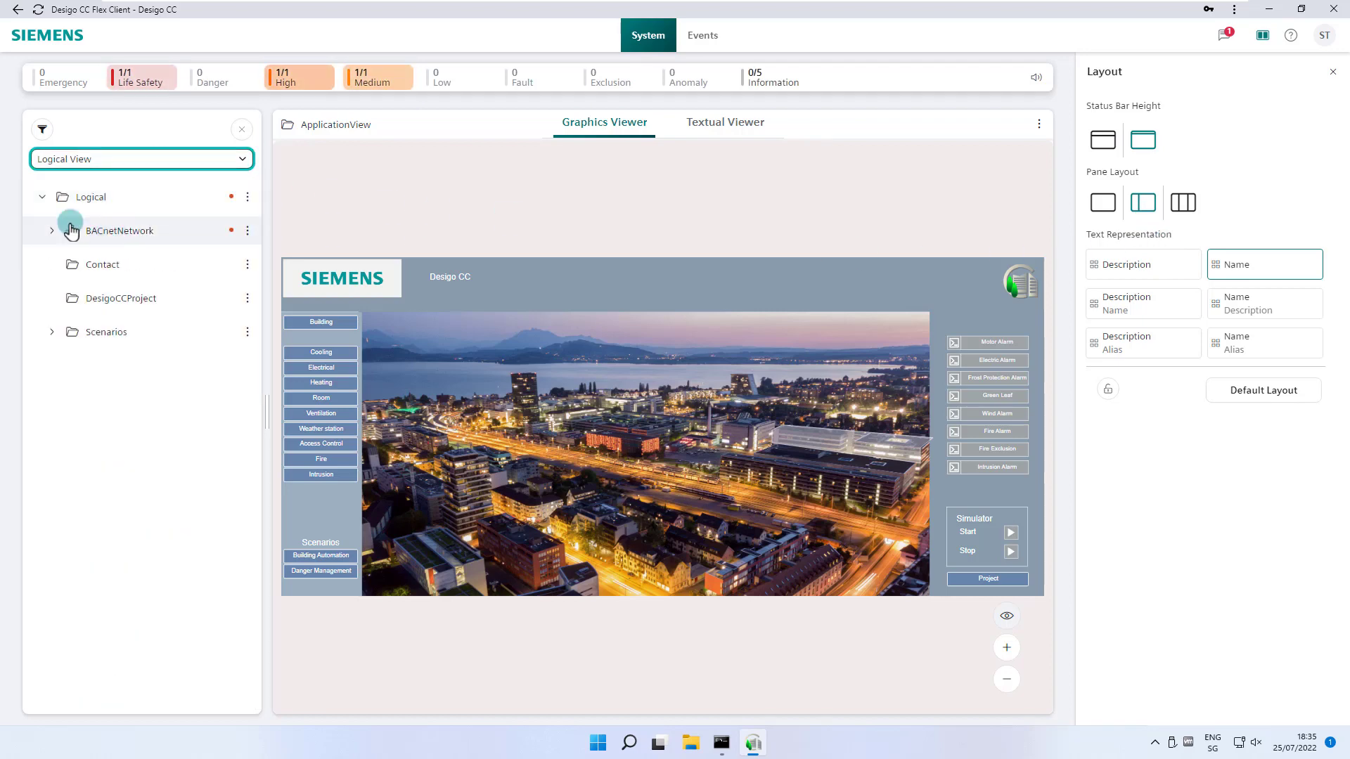
pyautogui.click(52, 231)
pyautogui.click(62, 265)
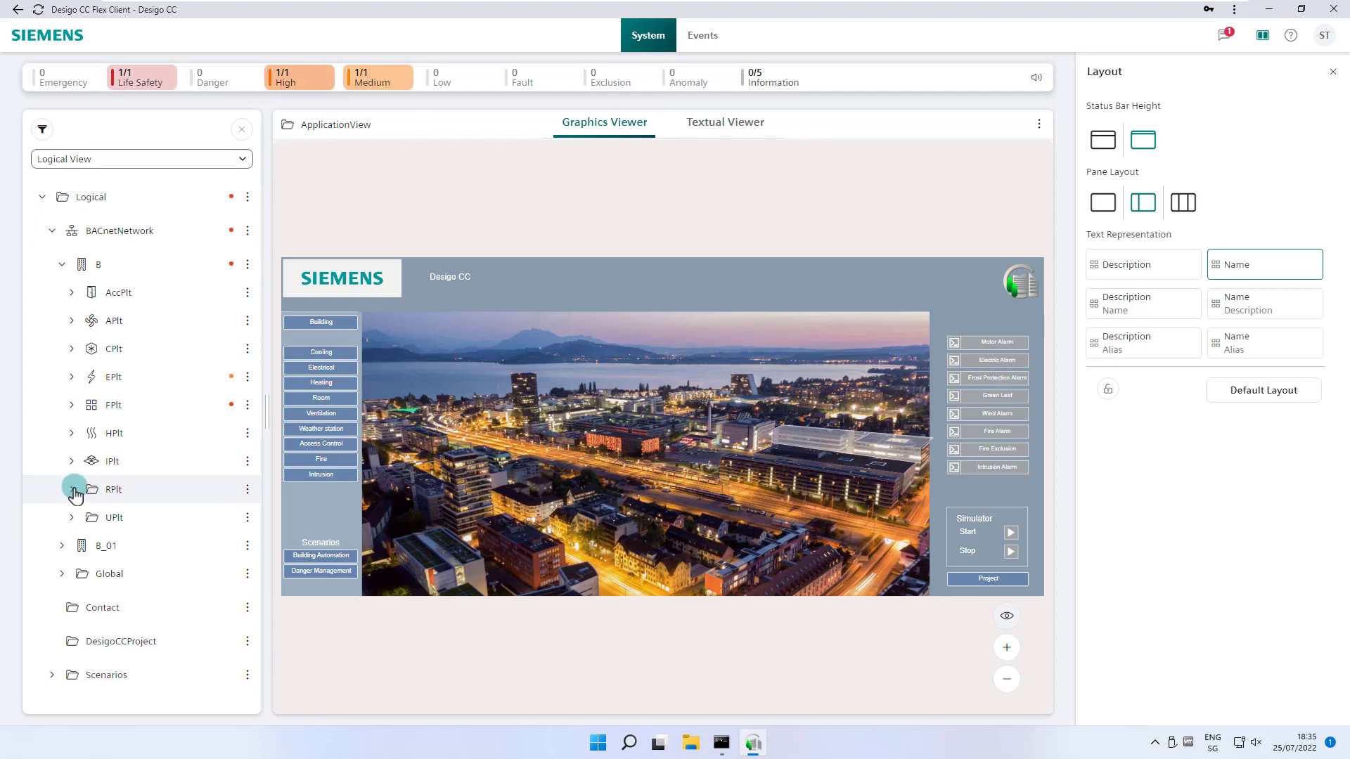
pyautogui.click(71, 489)
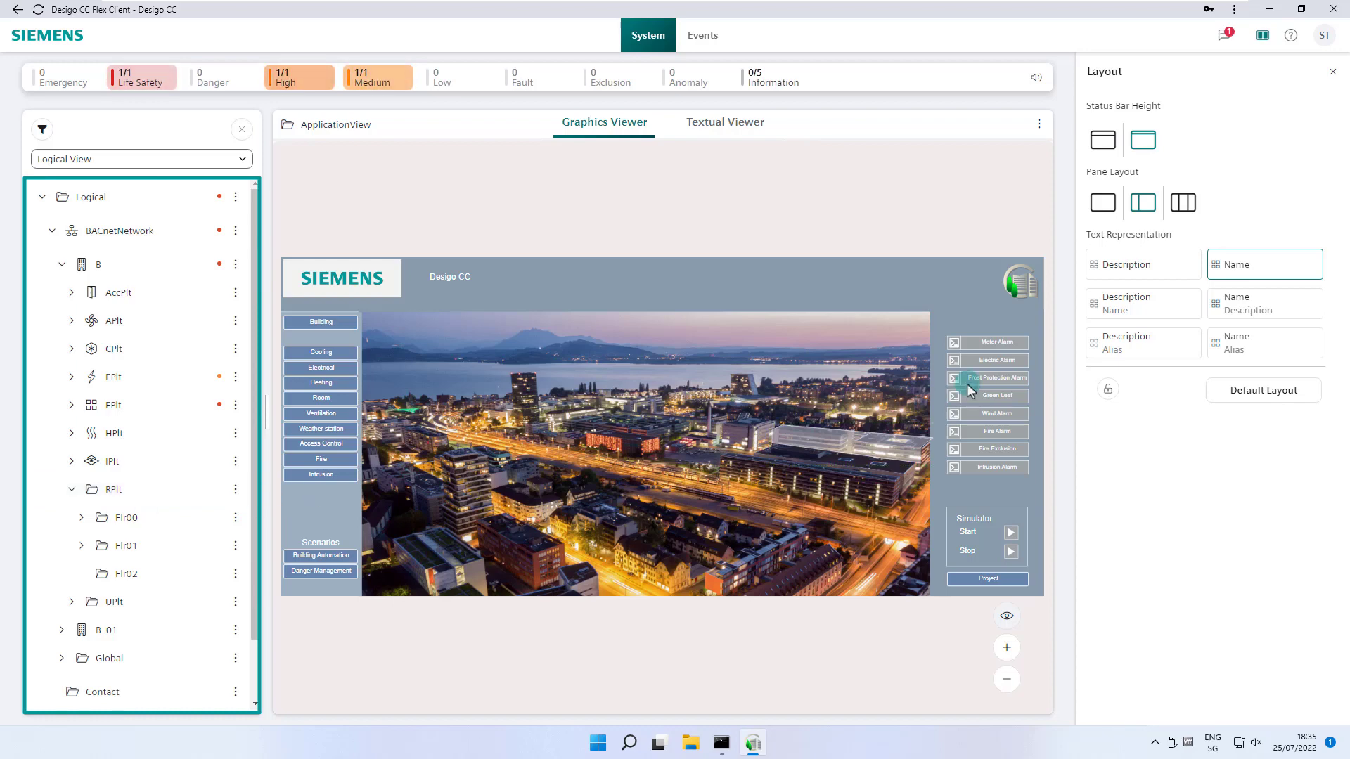
# - Set the Description/Name text representation, then lock and unlock the layout settings
pyautogui.click(1168, 308)
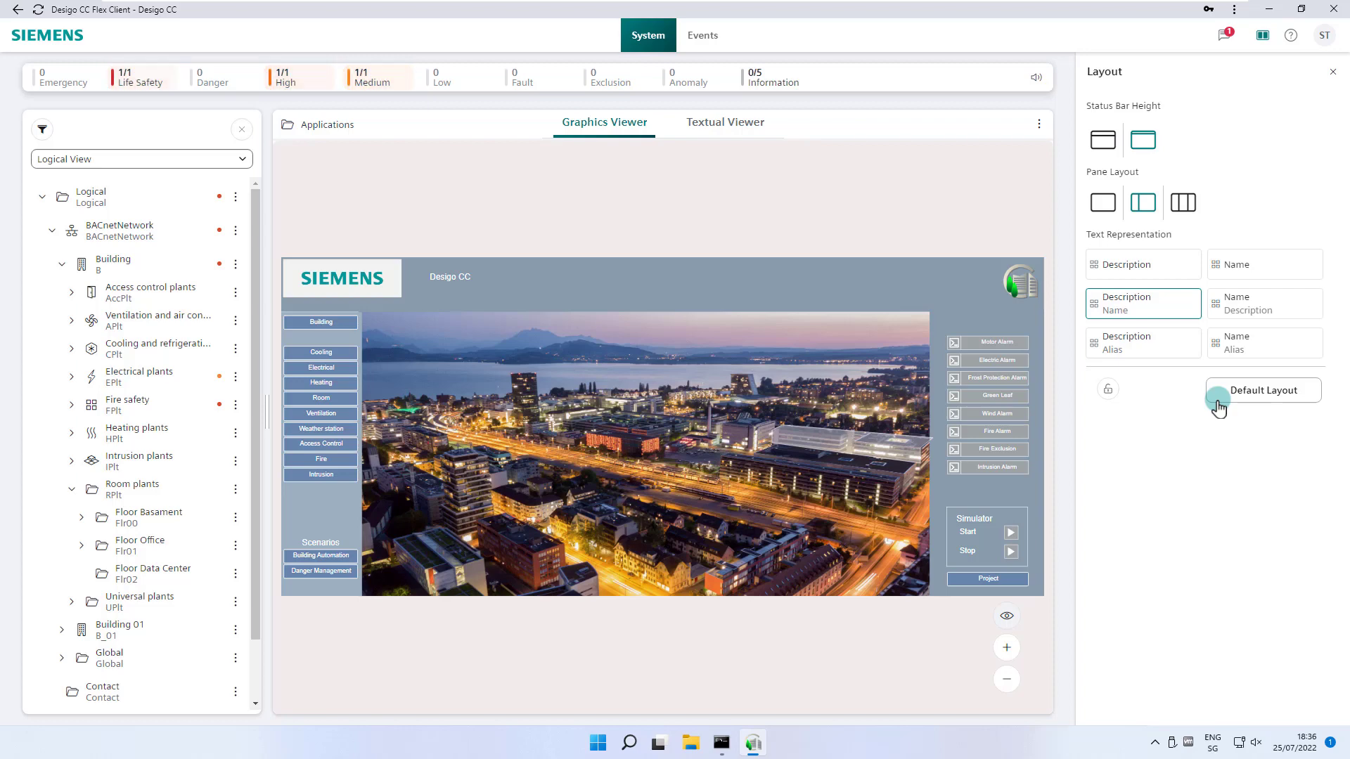
pyautogui.click(1107, 399)
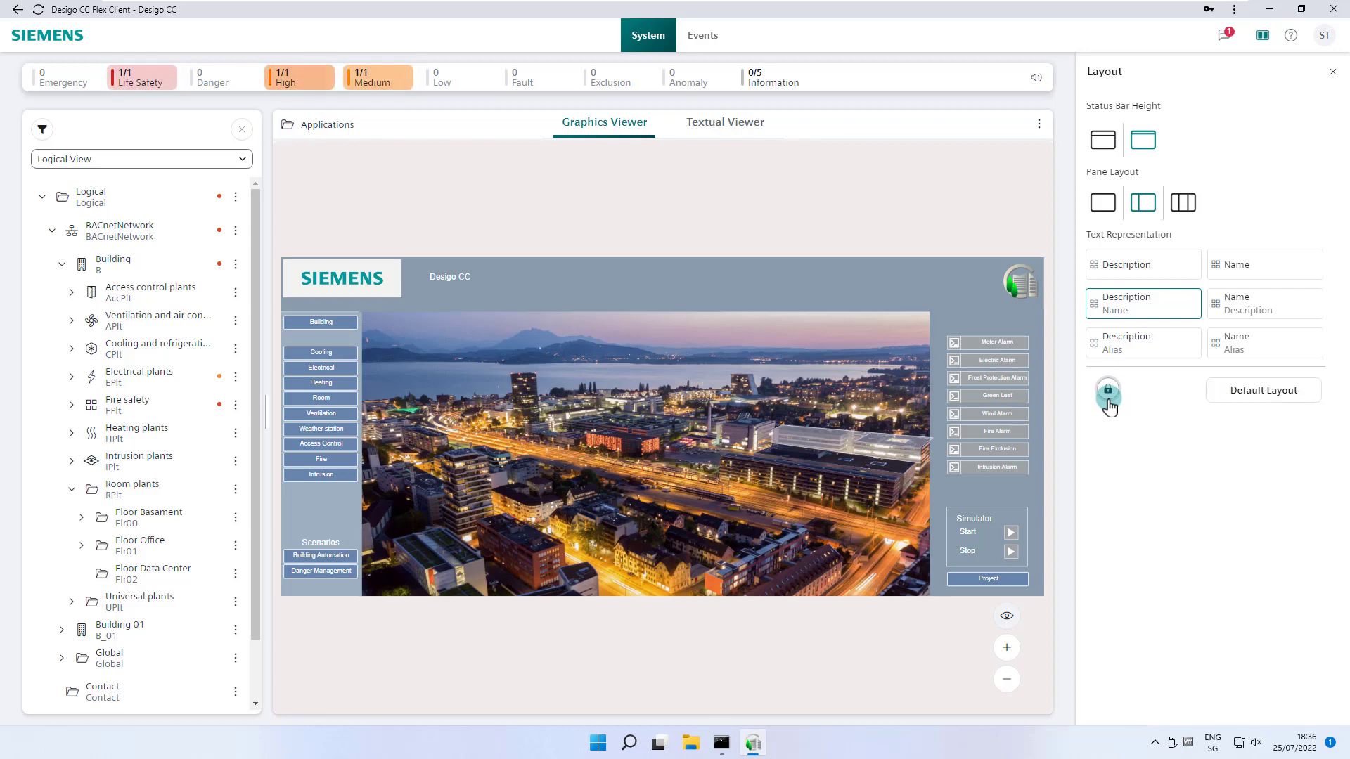
pyautogui.click(1107, 401)
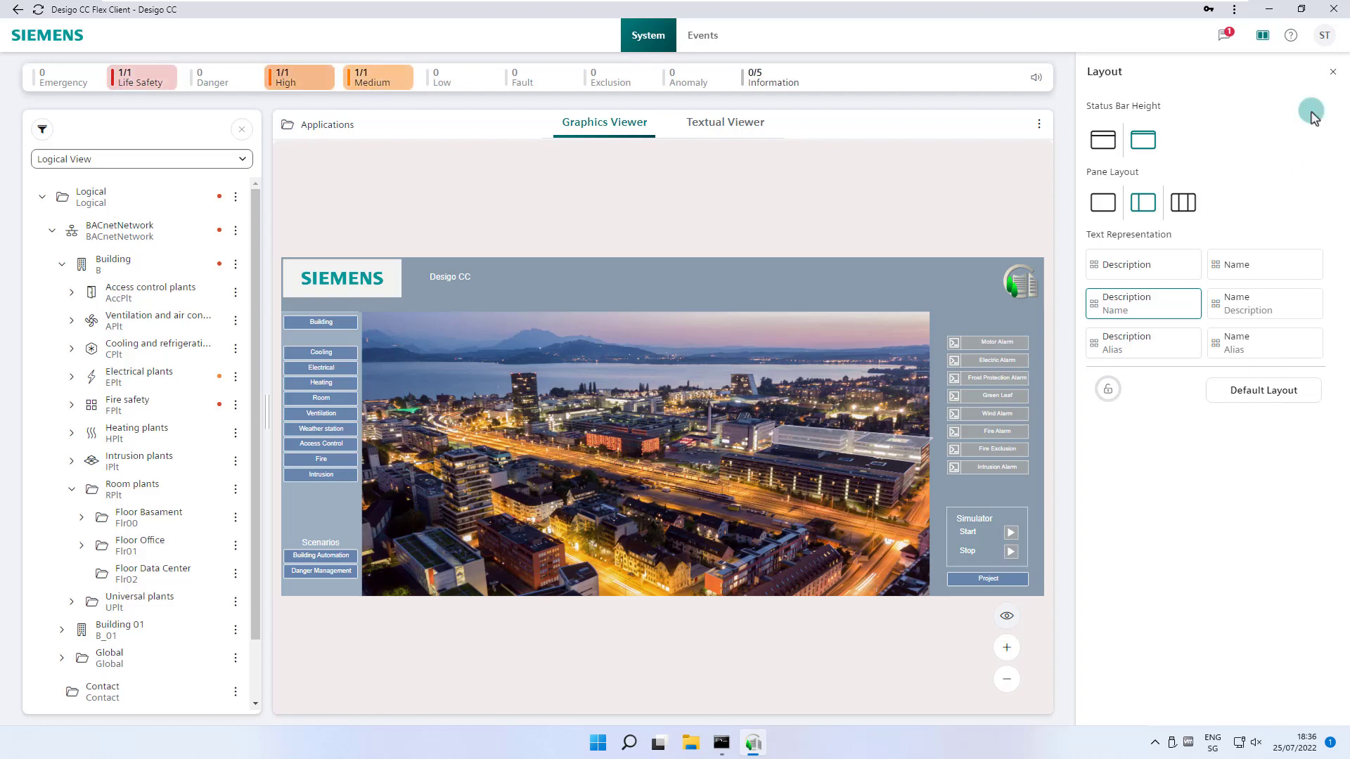
# - Close the Layout settings, then view and close the online help window
pyautogui.click(1332, 71)
pyautogui.click(1290, 45)
pyautogui.click(1258, 60)
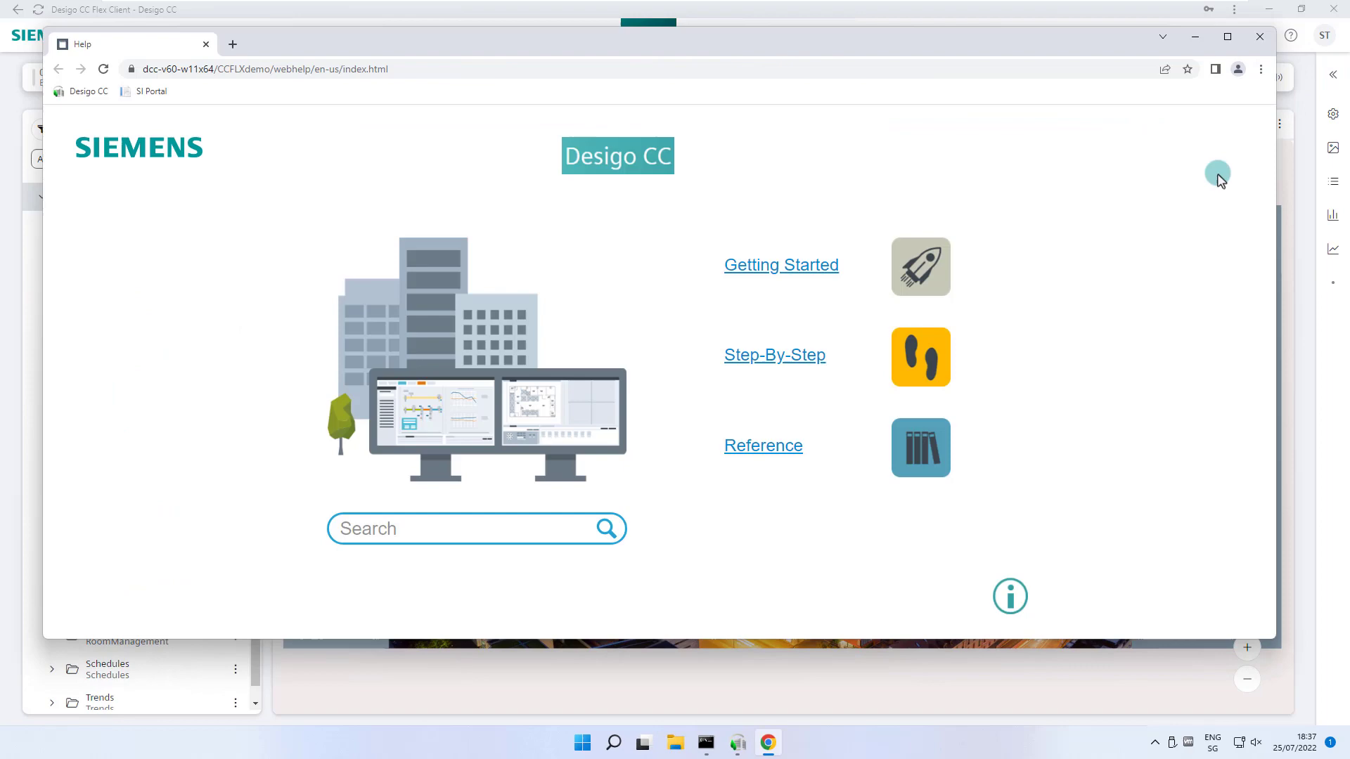
pyautogui.click(1278, 48)
# - View and close the About page with licences, then bring up the user account menu
pyautogui.click(1290, 35)
pyautogui.click(1244, 94)
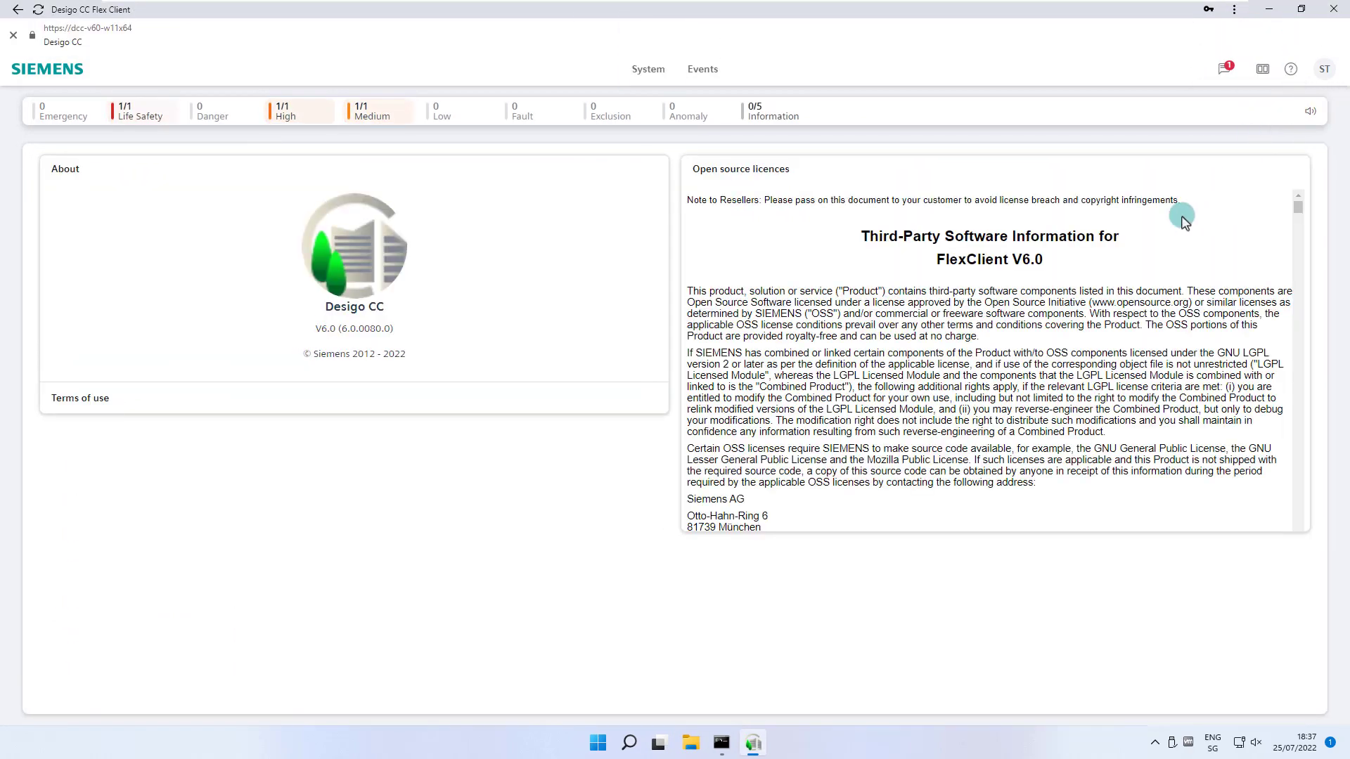
pyautogui.click(14, 35)
pyautogui.click(1326, 39)
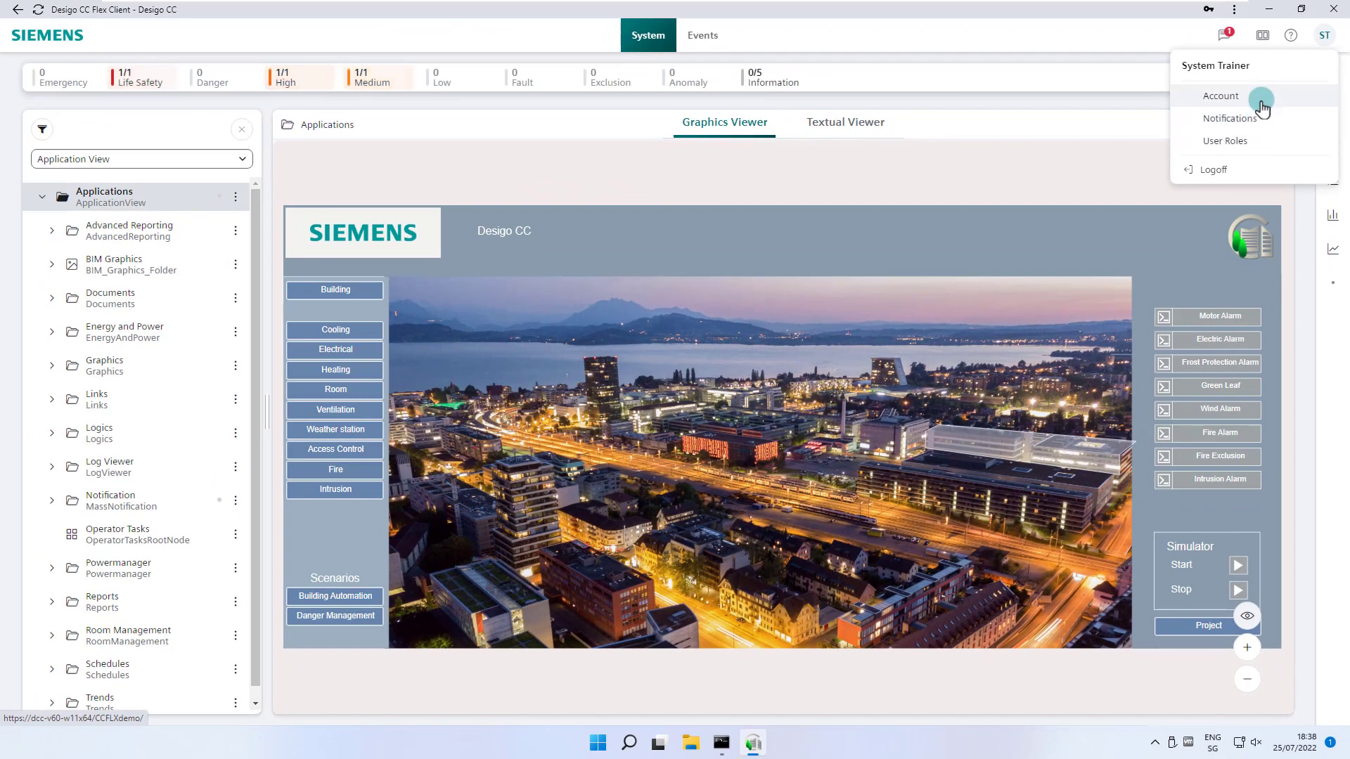
# - Open the Account page showing English (United States), profile tbs_en and Application View startup
pyautogui.click(1260, 100)
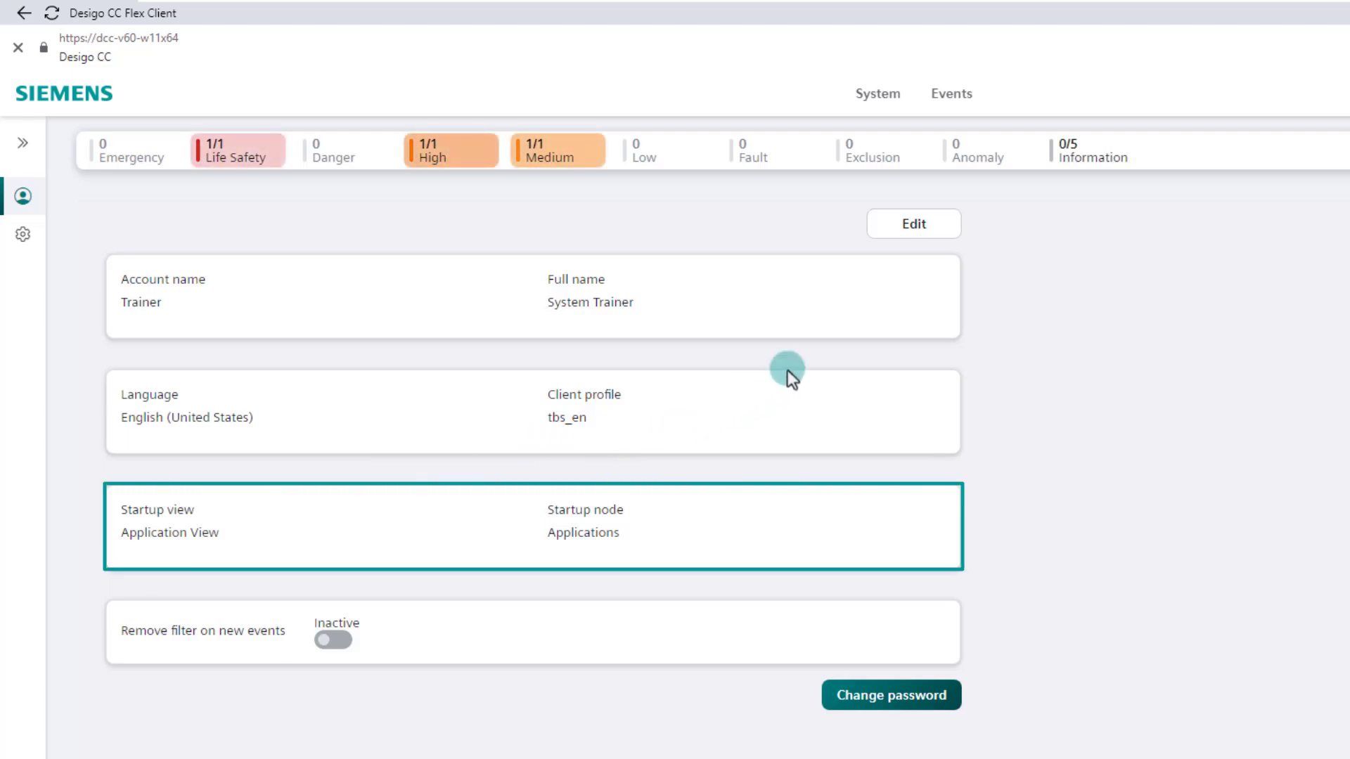
# - Set Logical in Logical View as the startup node, enable removing the new-events filter, and save
pyautogui.click(884, 229)
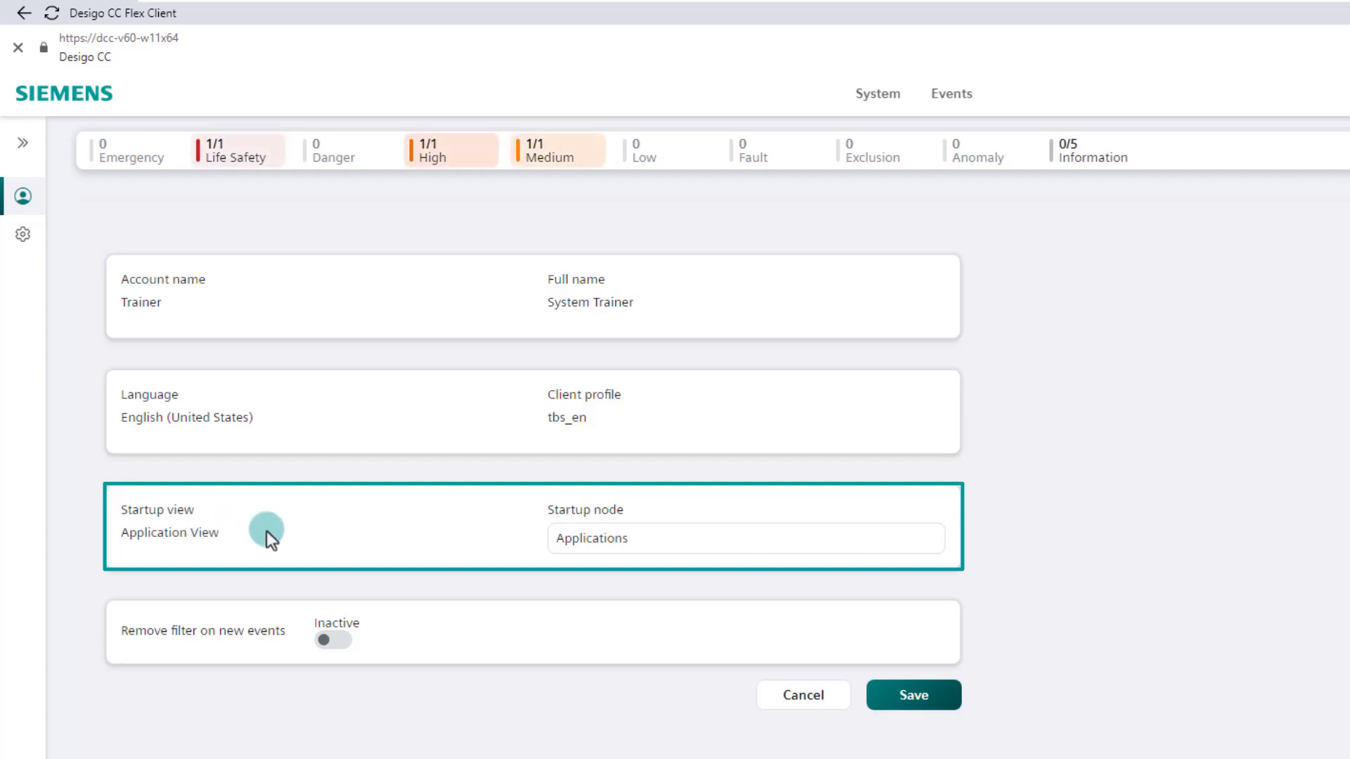
pyautogui.click(689, 543)
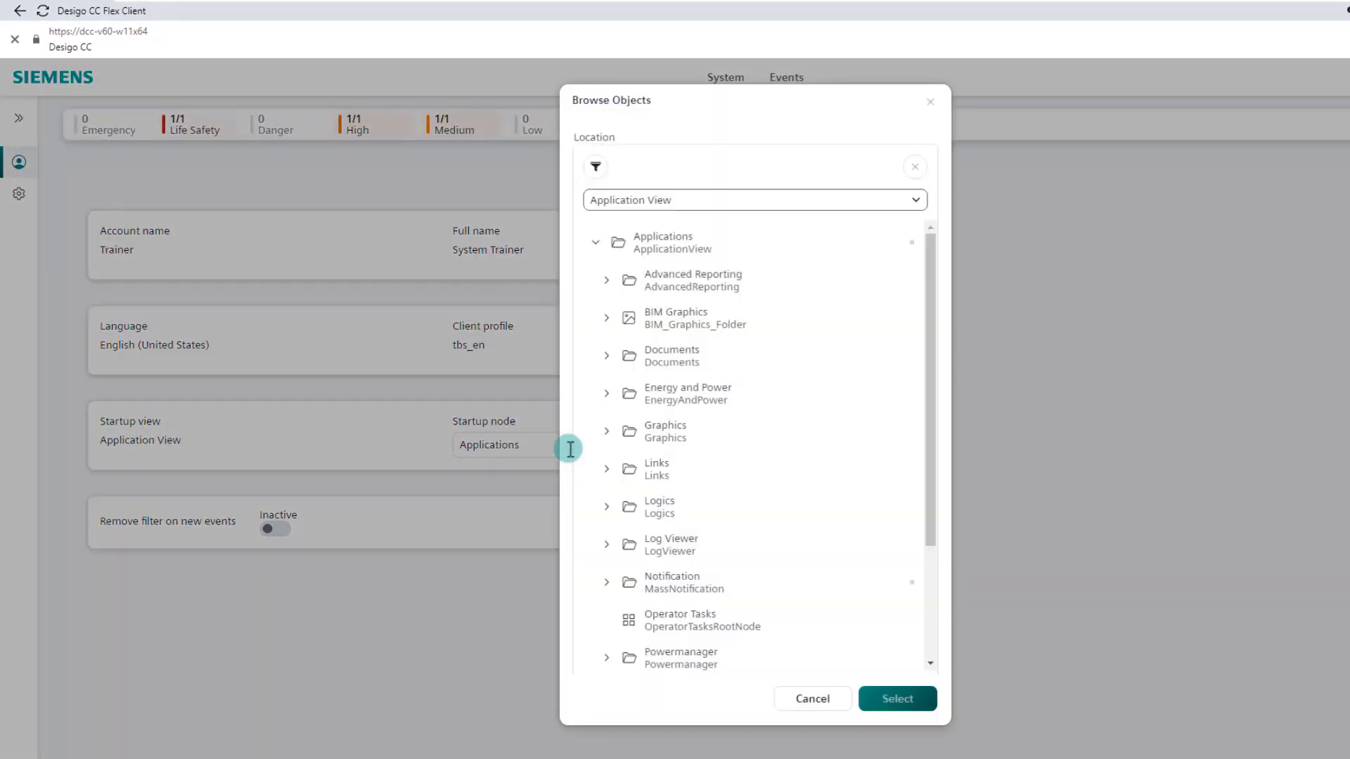
pyautogui.click(661, 202)
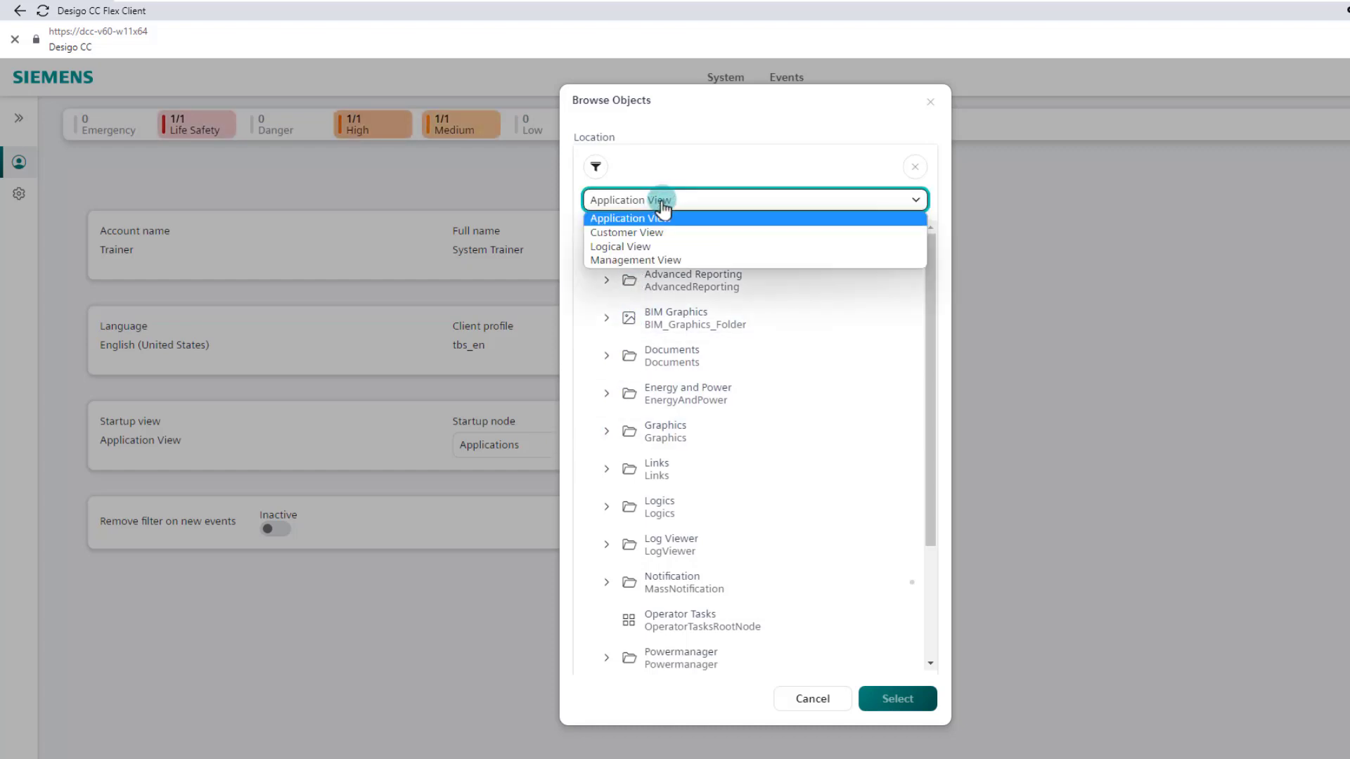
pyautogui.click(673, 246)
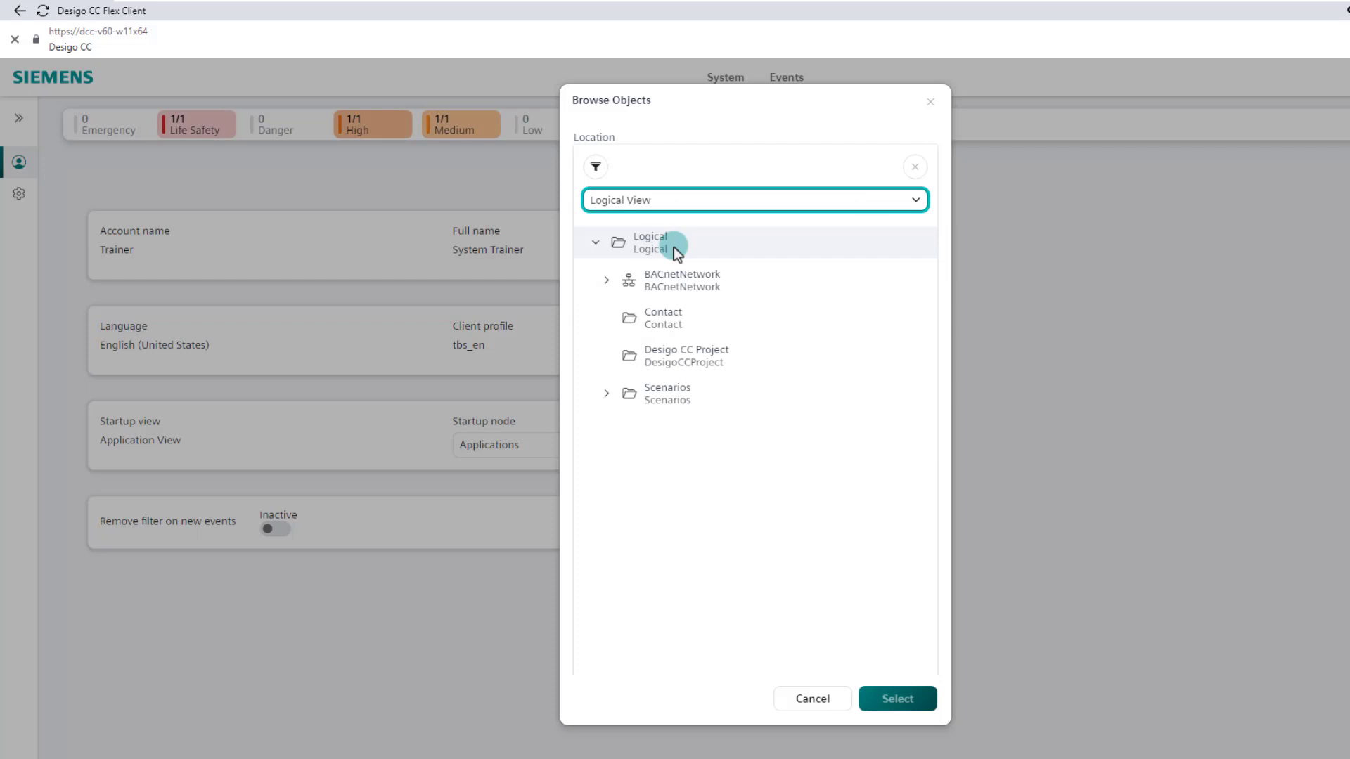
pyautogui.click(655, 246)
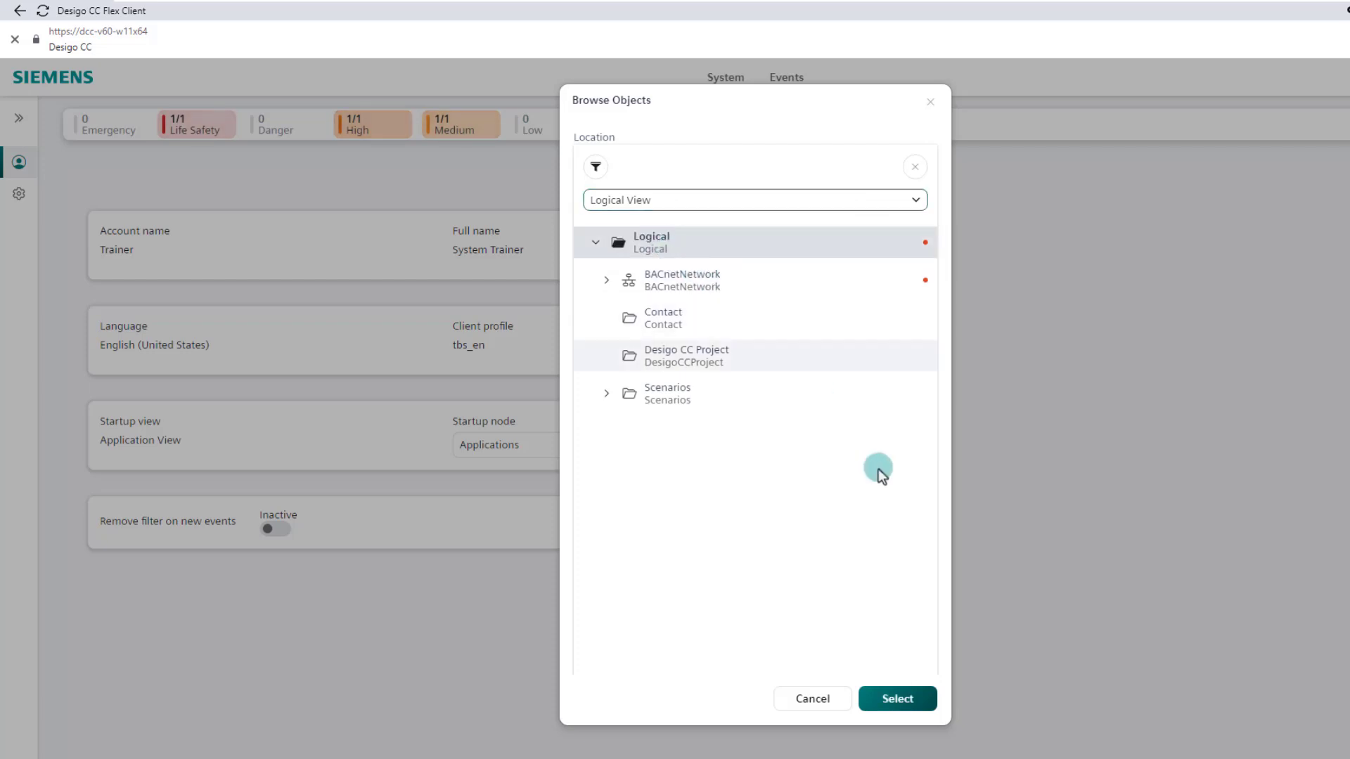
pyautogui.click(907, 703)
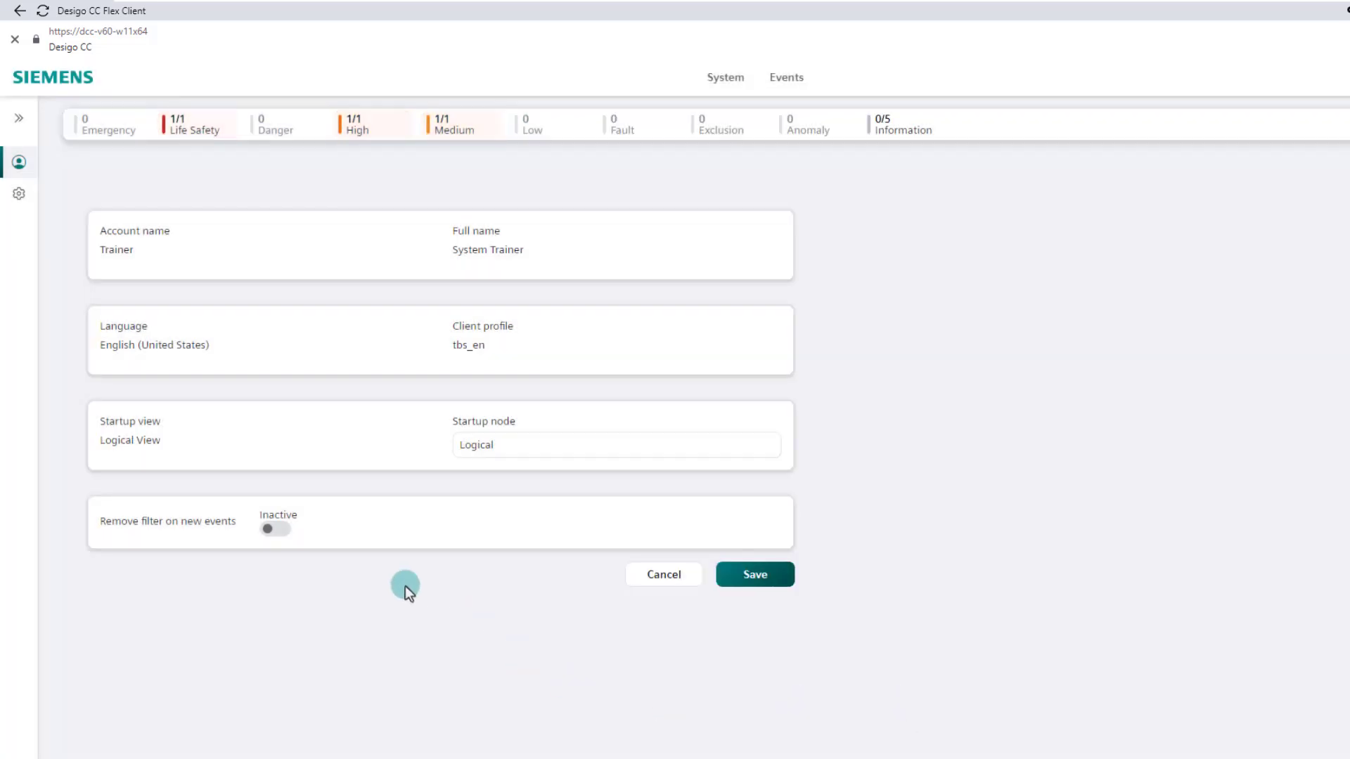
pyautogui.click(279, 533)
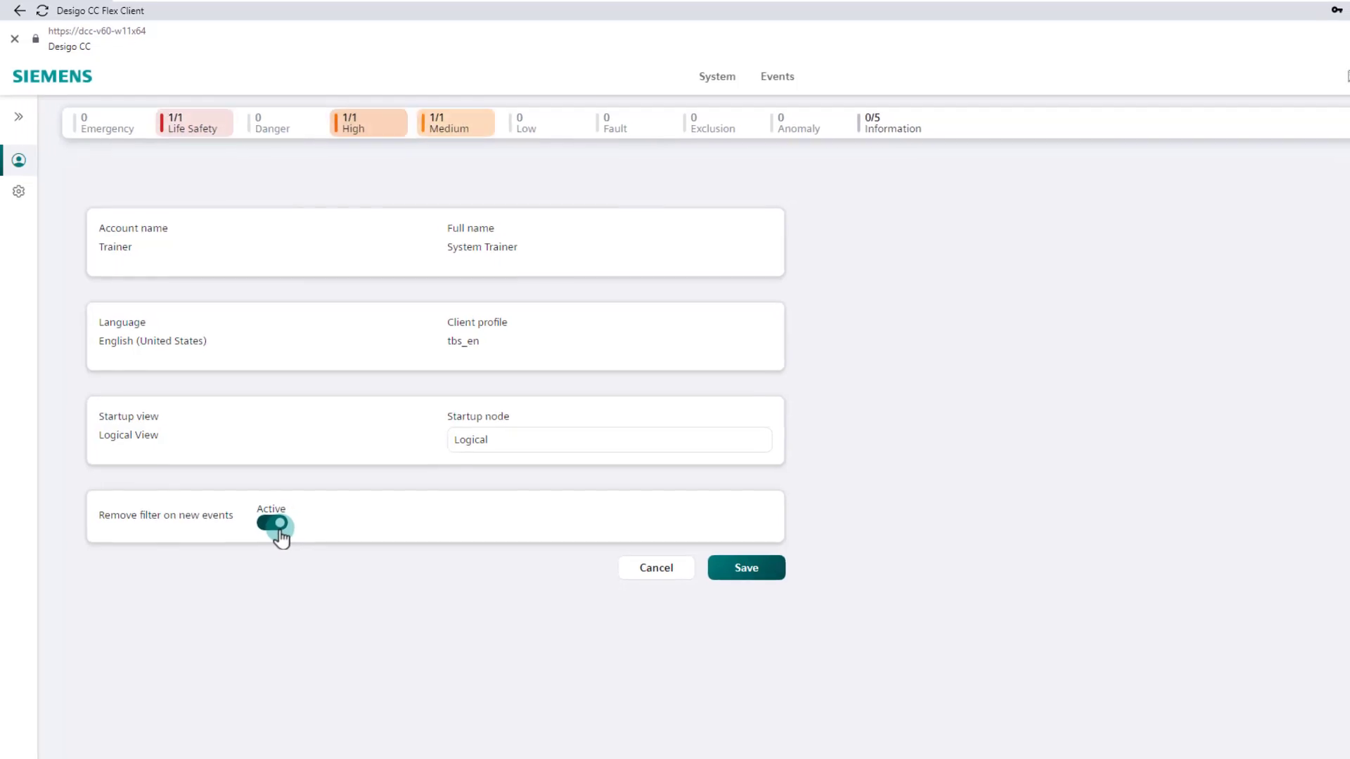
pyautogui.click(758, 575)
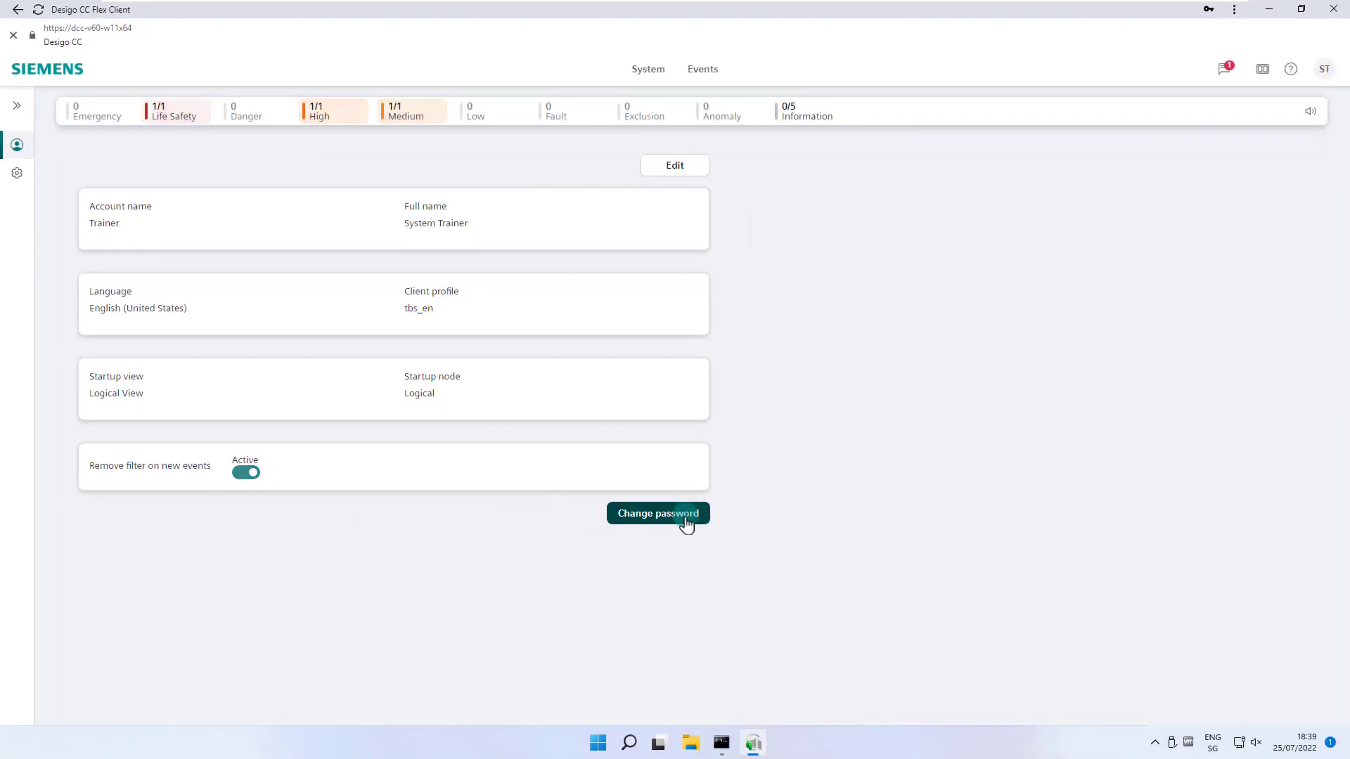
# - Log off and log back on as the same user with the account password
pyautogui.click(1324, 69)
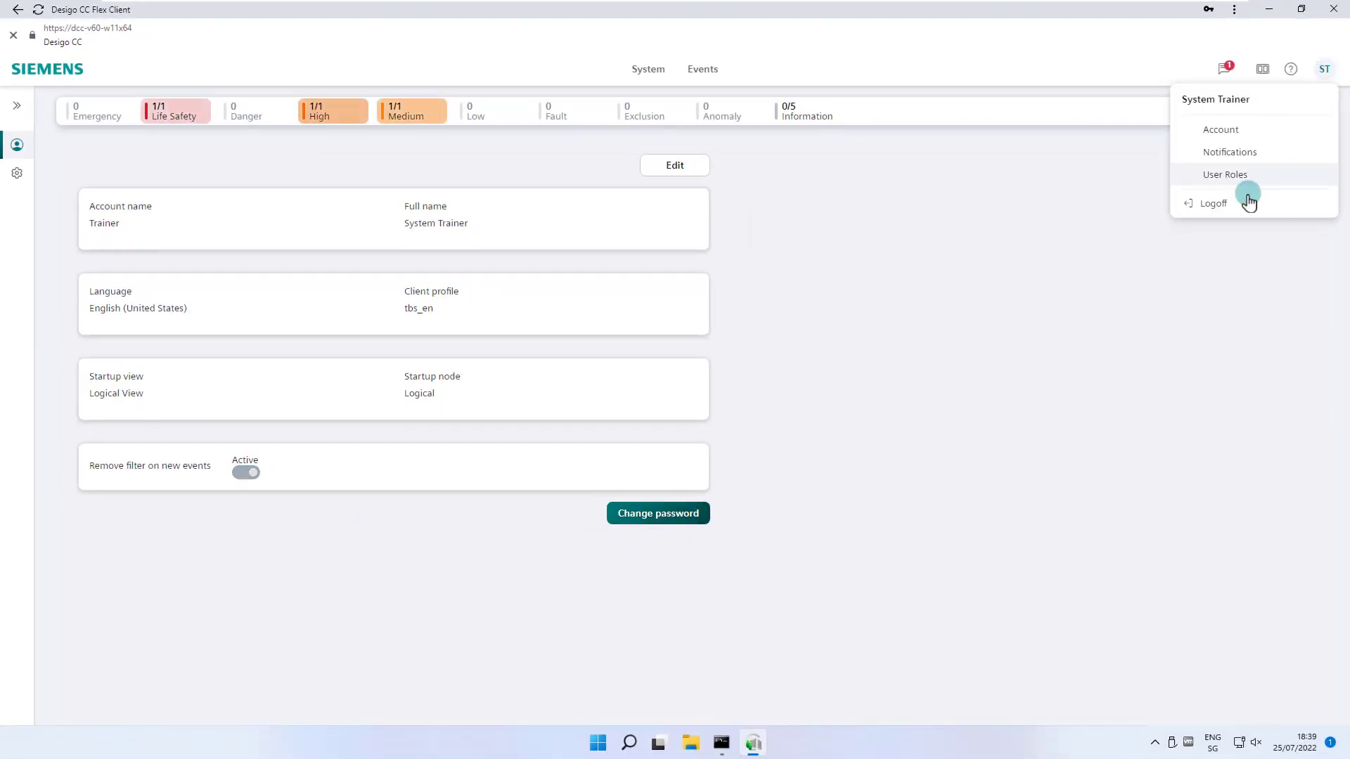
pyautogui.click(1247, 198)
pyautogui.click(1021, 434)
pyautogui.write('**********')
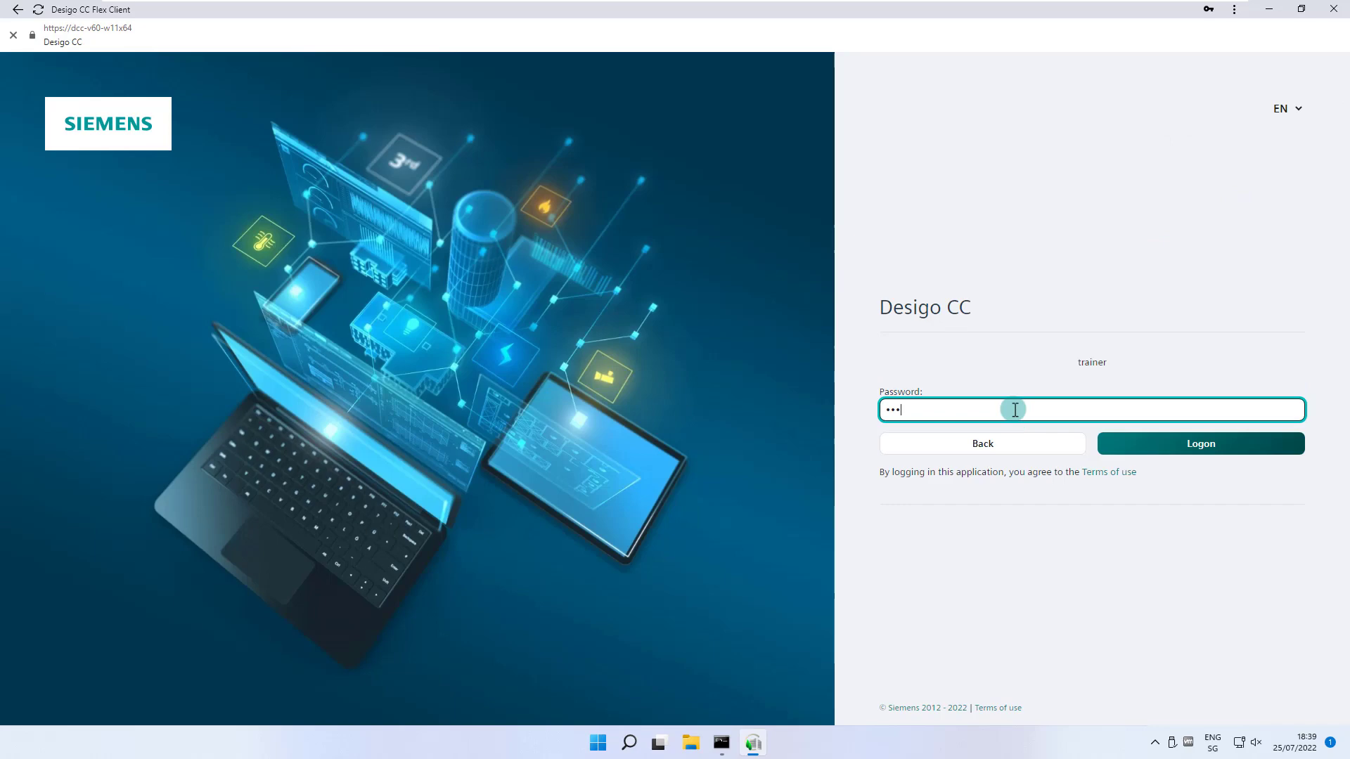
pyautogui.click(1154, 443)
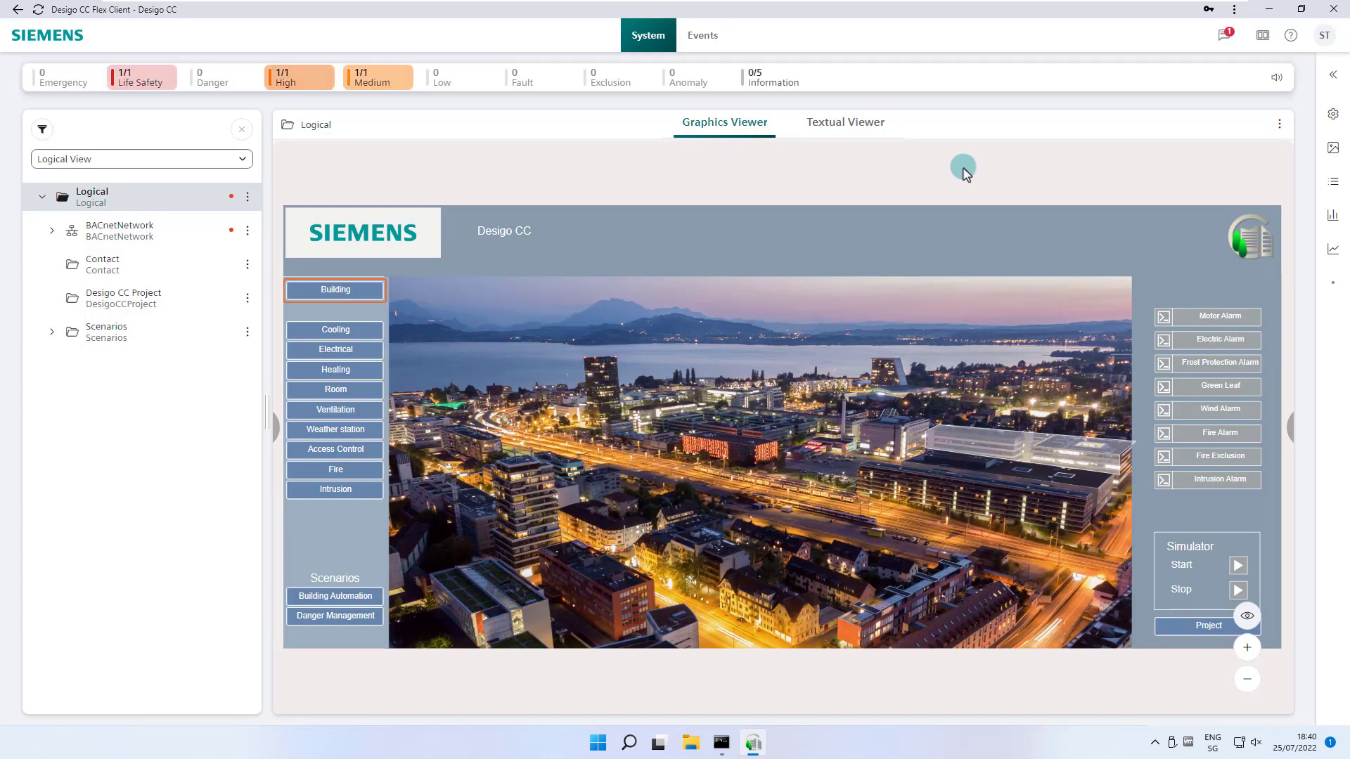
pyautogui.click(1325, 39)
# - Review the Events notification settings (style None, Notification Center on, sound off), then reopen the user menu
pyautogui.click(1258, 120)
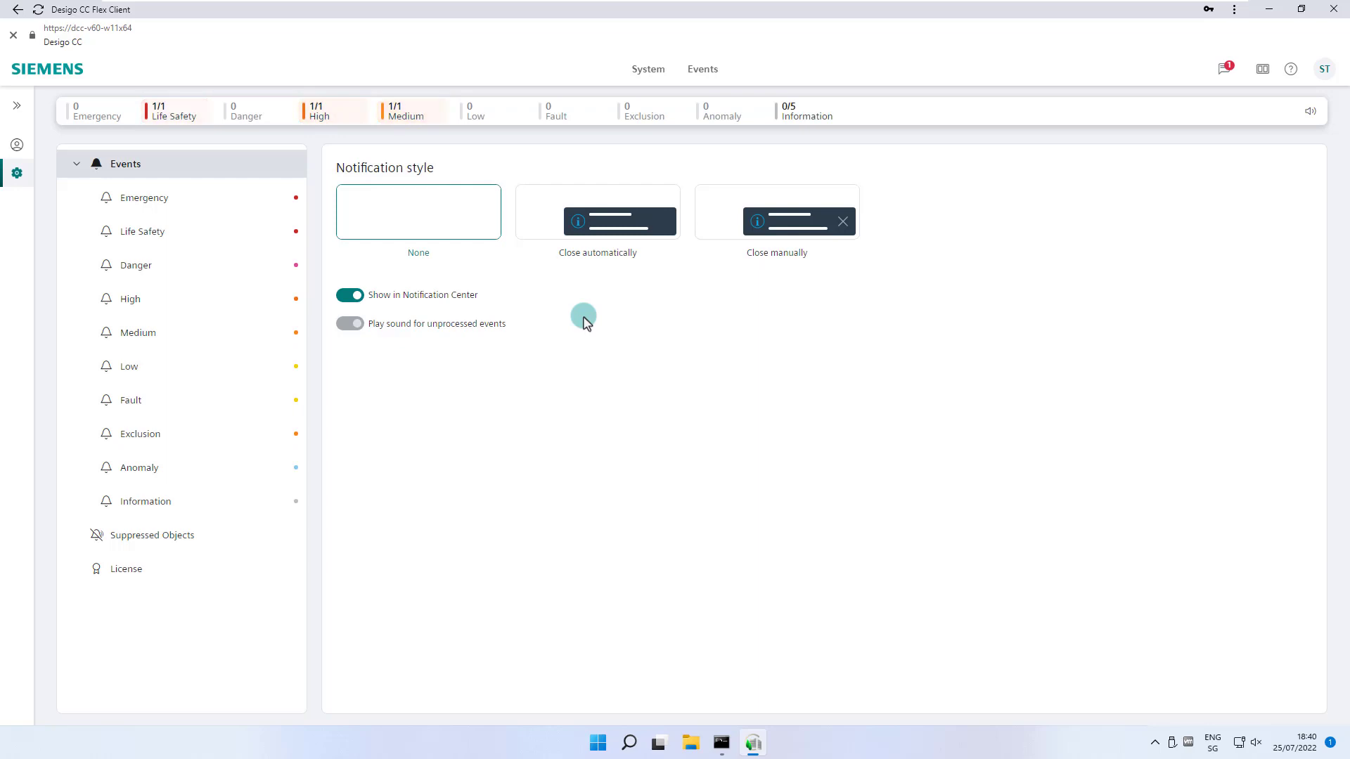
pyautogui.click(1323, 70)
# - Log off, sign in as a different user with their password, and open User Roles showing ExpertBA
pyautogui.click(1251, 204)
pyautogui.write('User1')
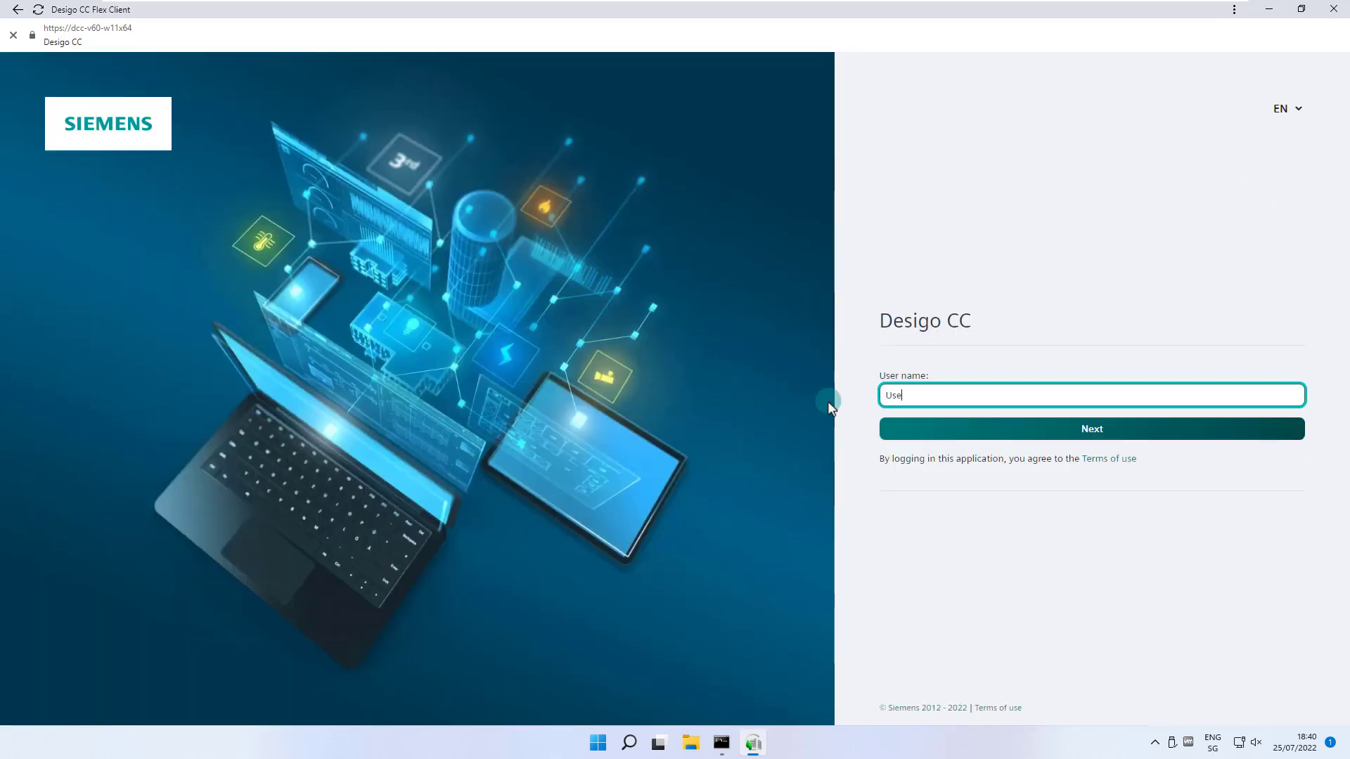
pyautogui.click(1081, 428)
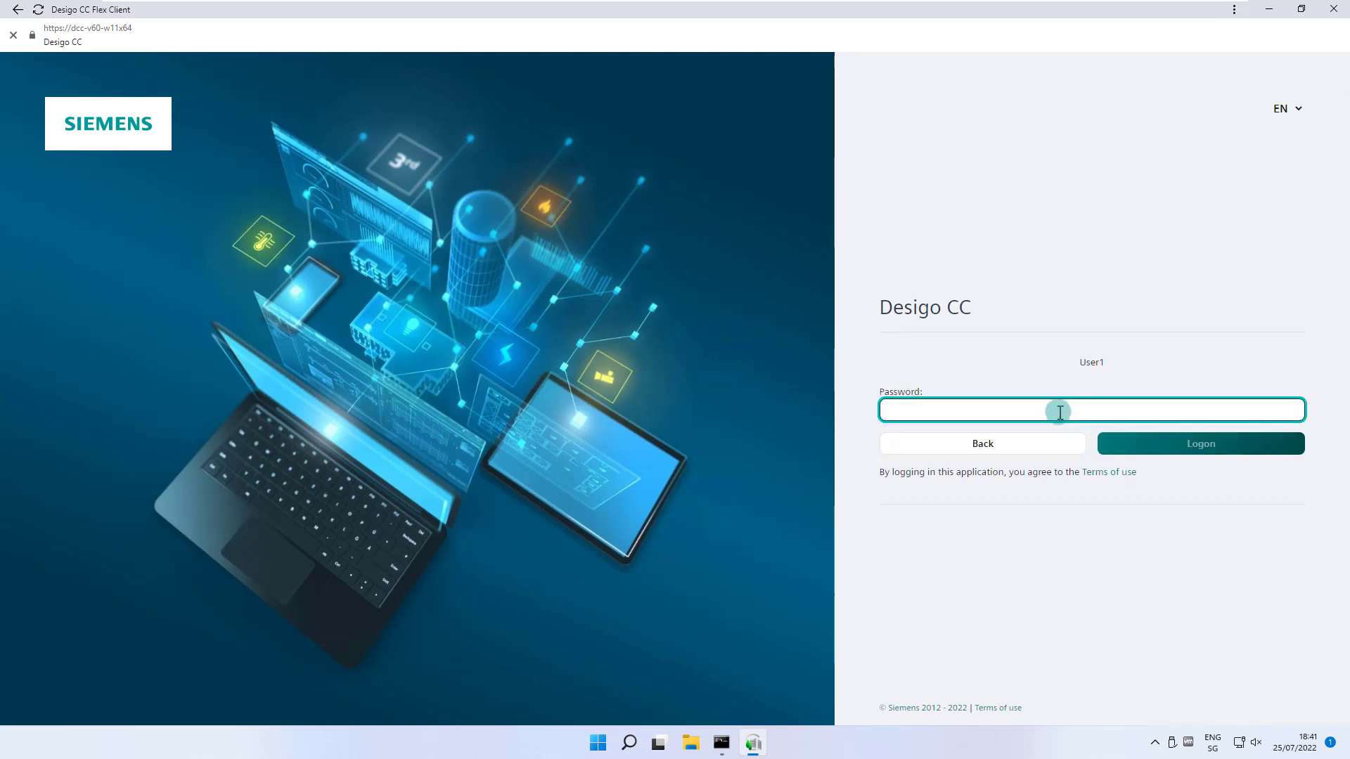
pyautogui.write('password12')
pyautogui.click(1164, 445)
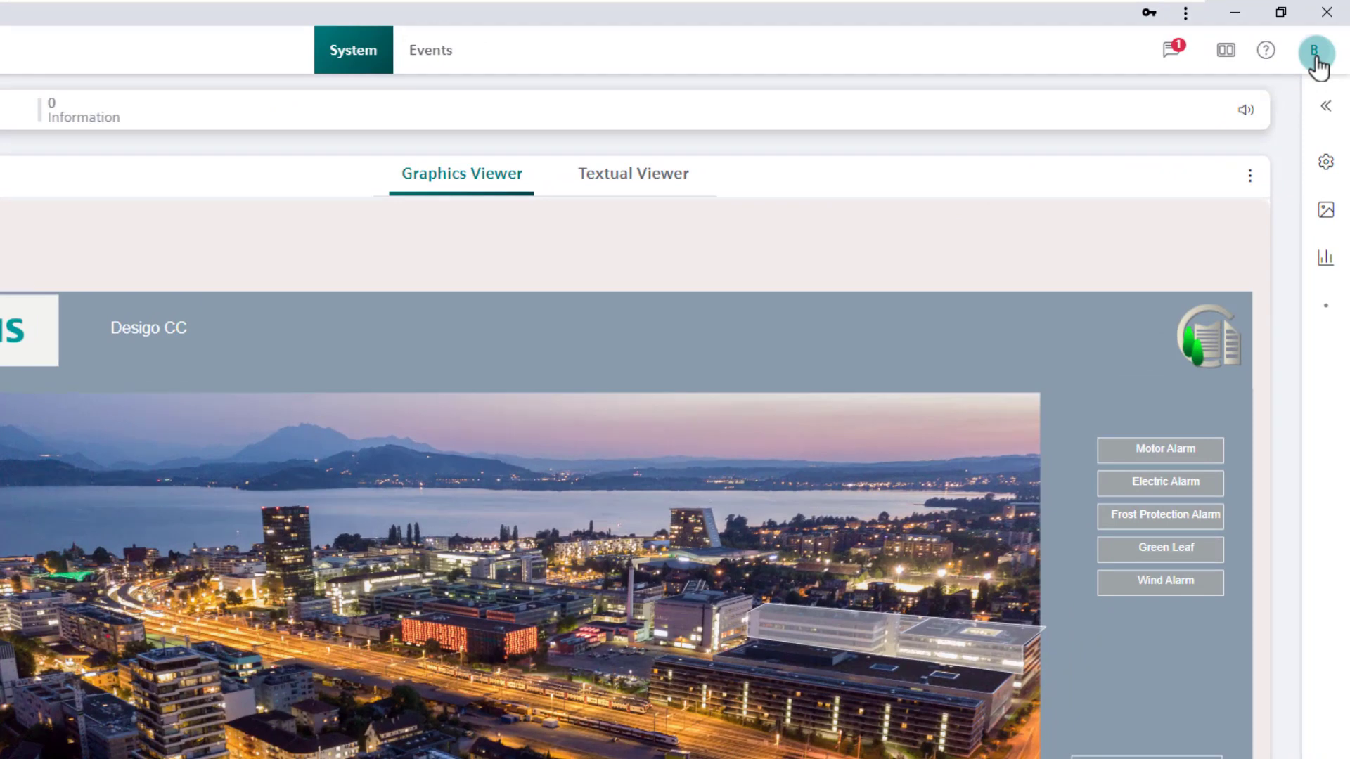
pyautogui.click(1315, 55)
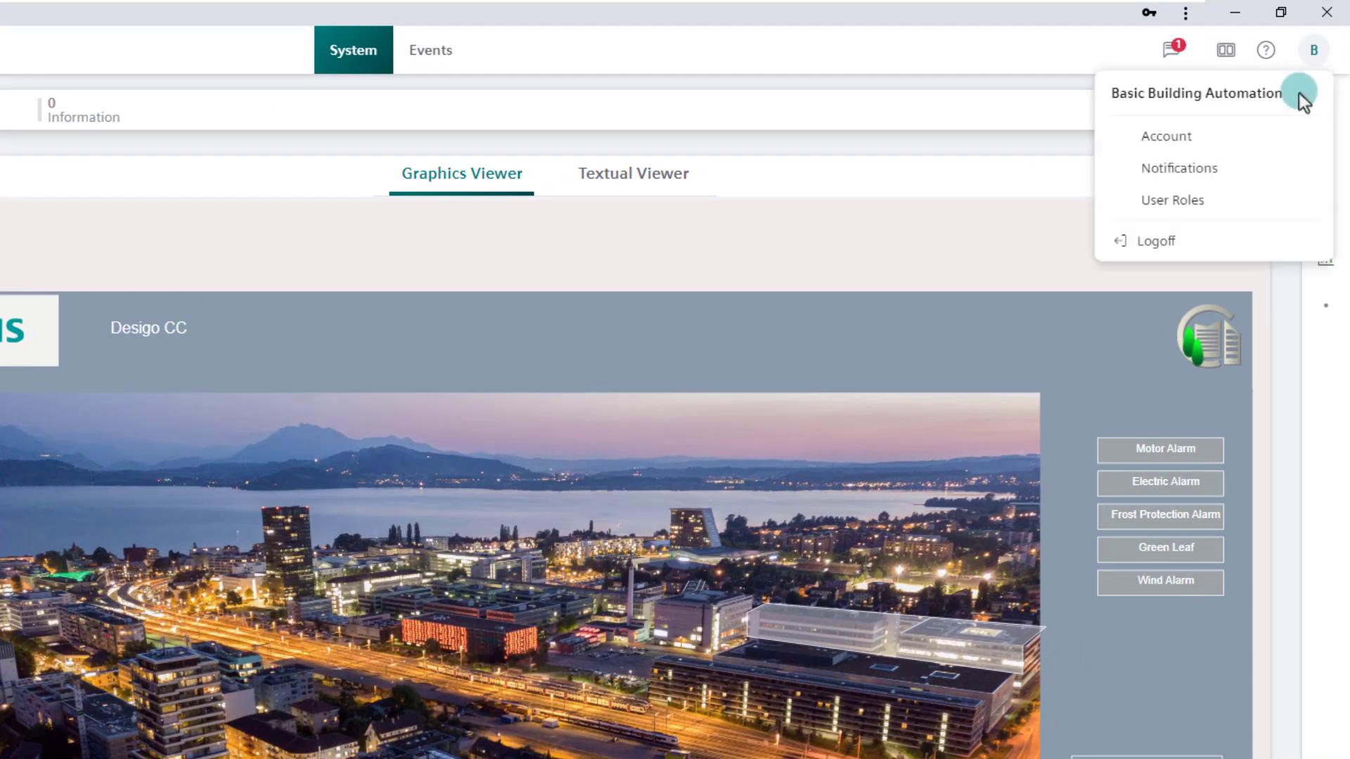
pyautogui.click(1248, 201)
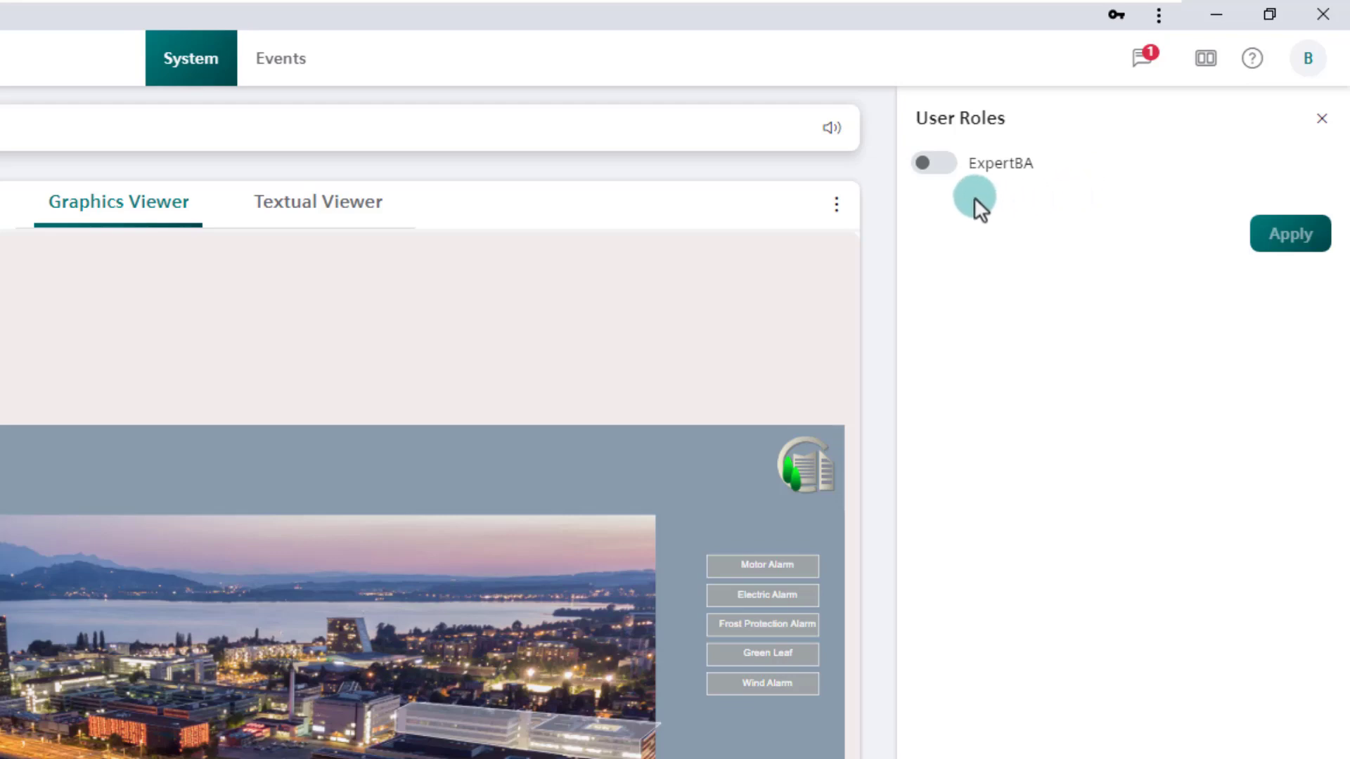
# - Turn the ExpertBA role on and apply the change, dismissing the confirmation message
pyautogui.click(942, 164)
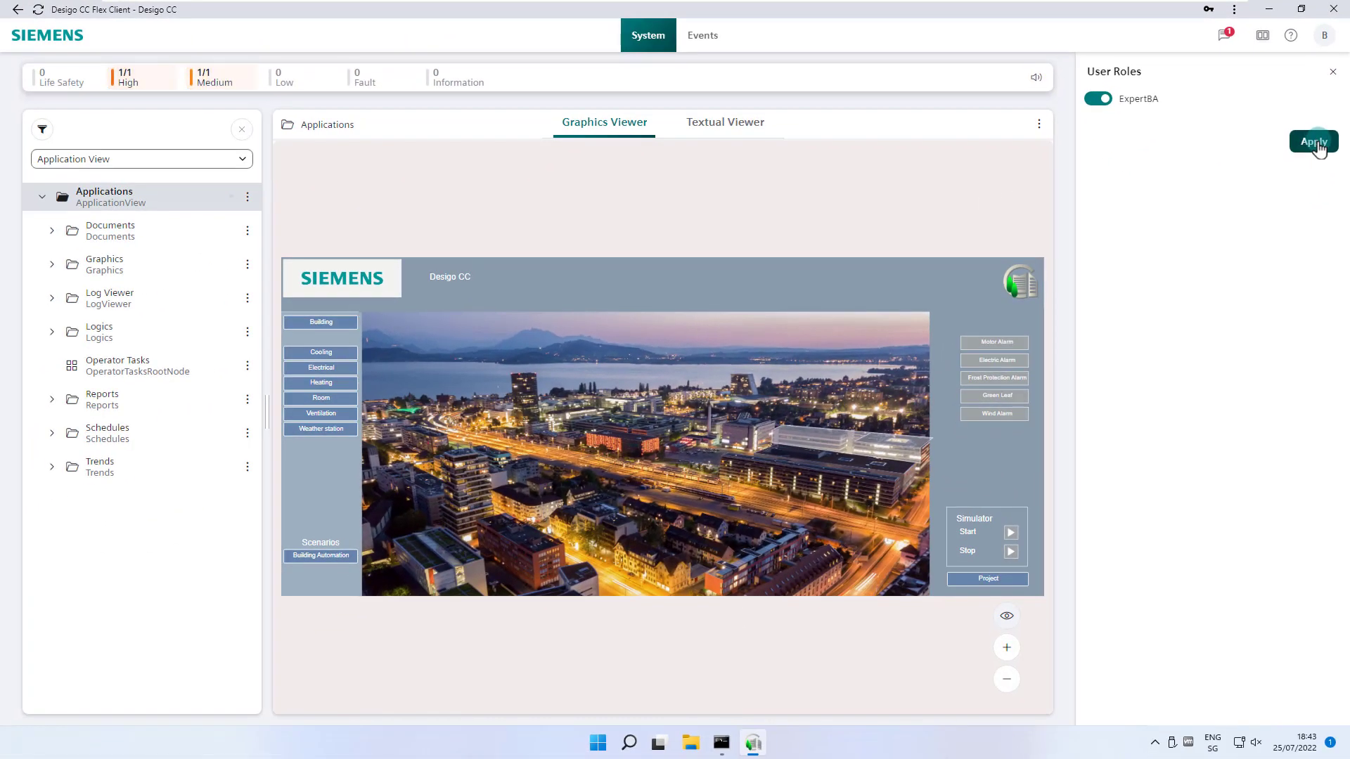
pyautogui.click(1298, 204)
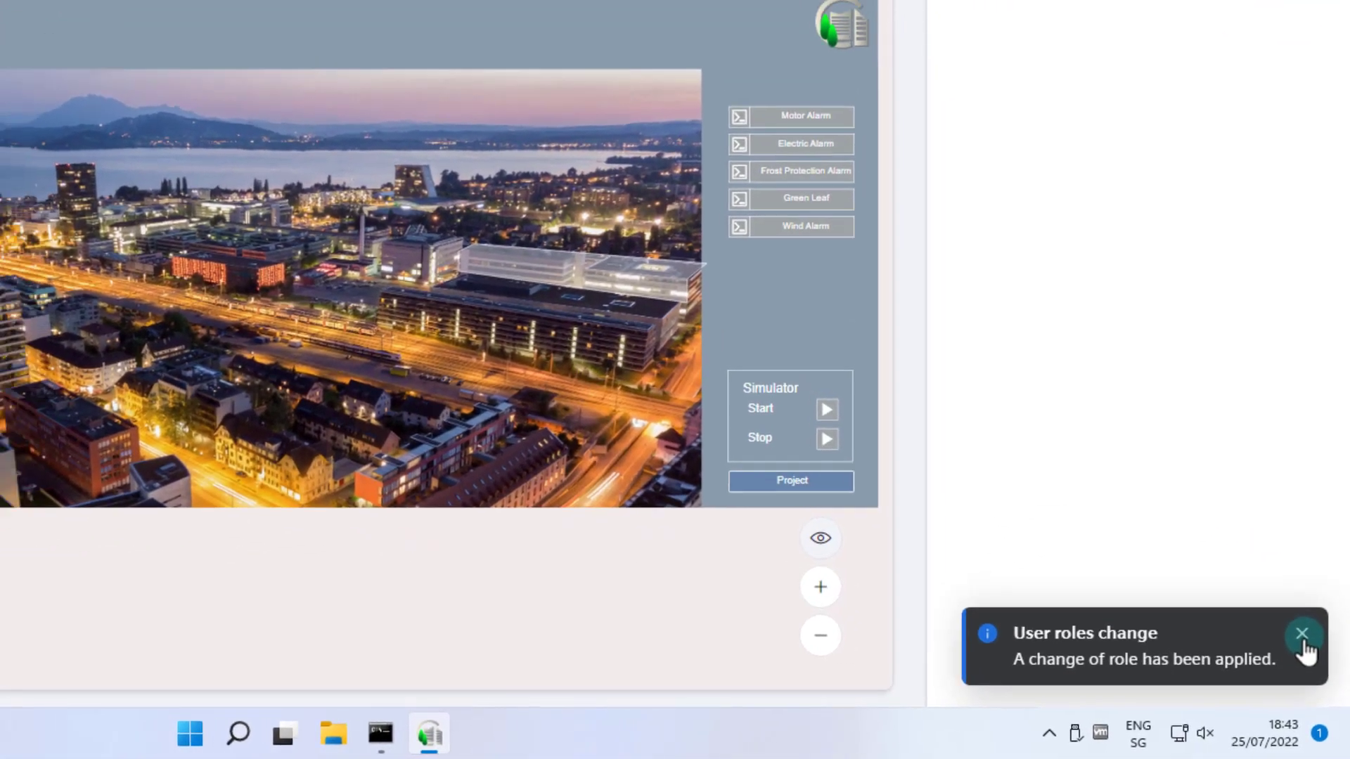
pyautogui.click(1302, 633)
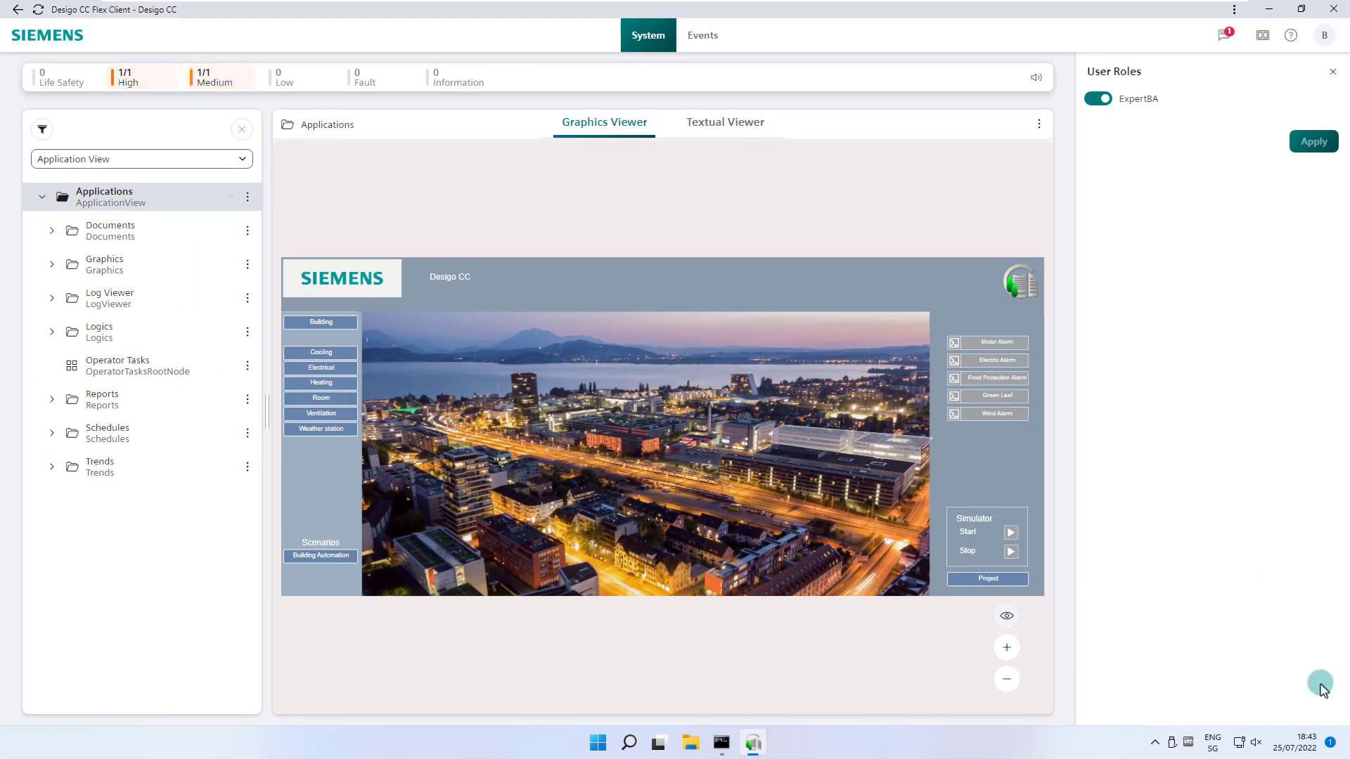
# - Switch ExpertBA back off, dismiss the confirmation, and close the User Roles panel
pyautogui.click(1097, 98)
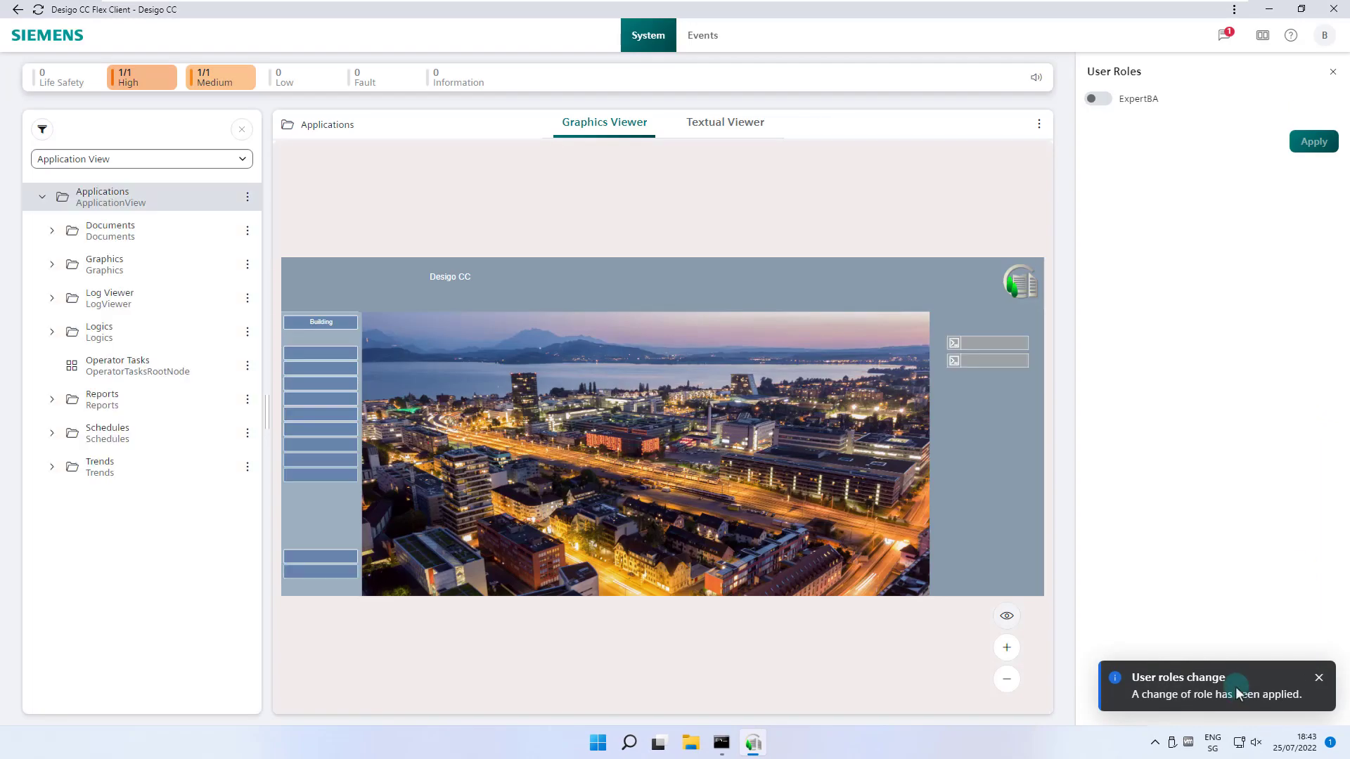
pyautogui.click(1319, 678)
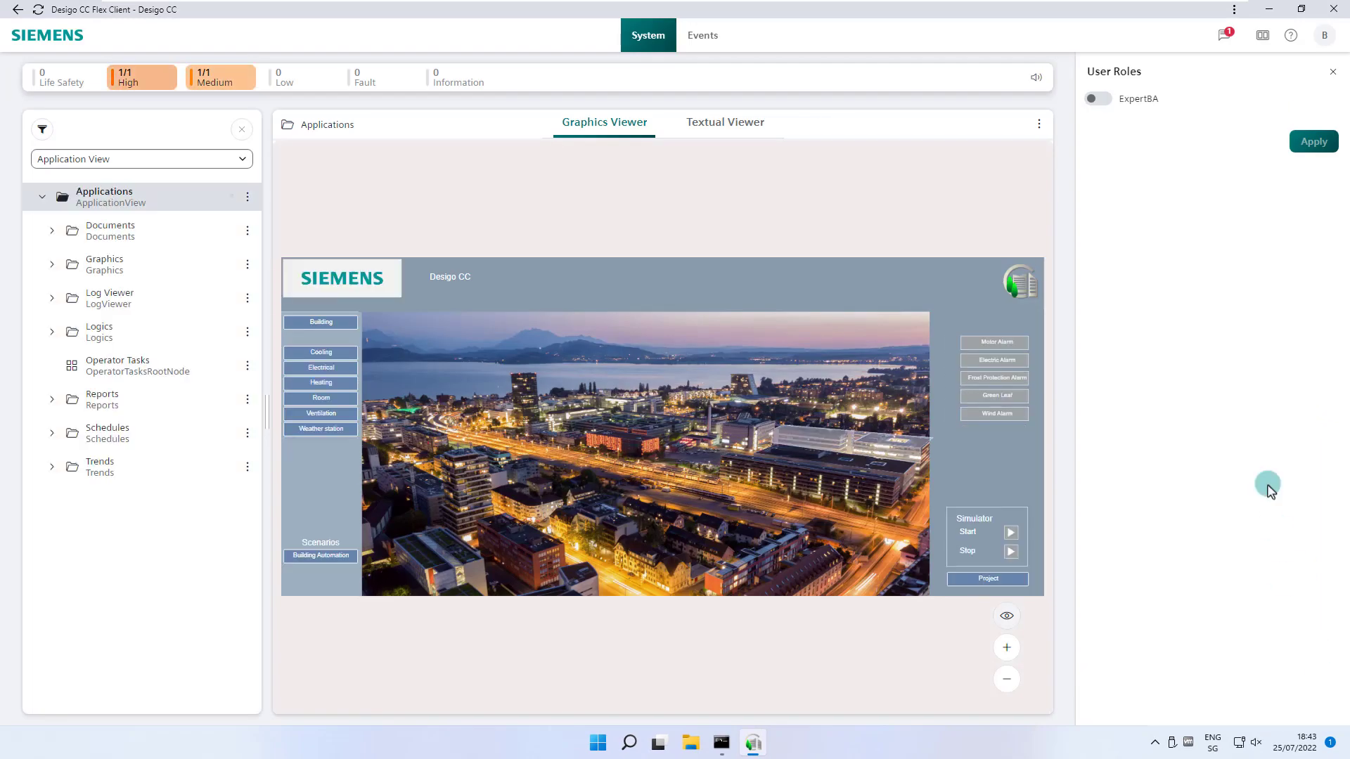
pyautogui.click(1332, 72)
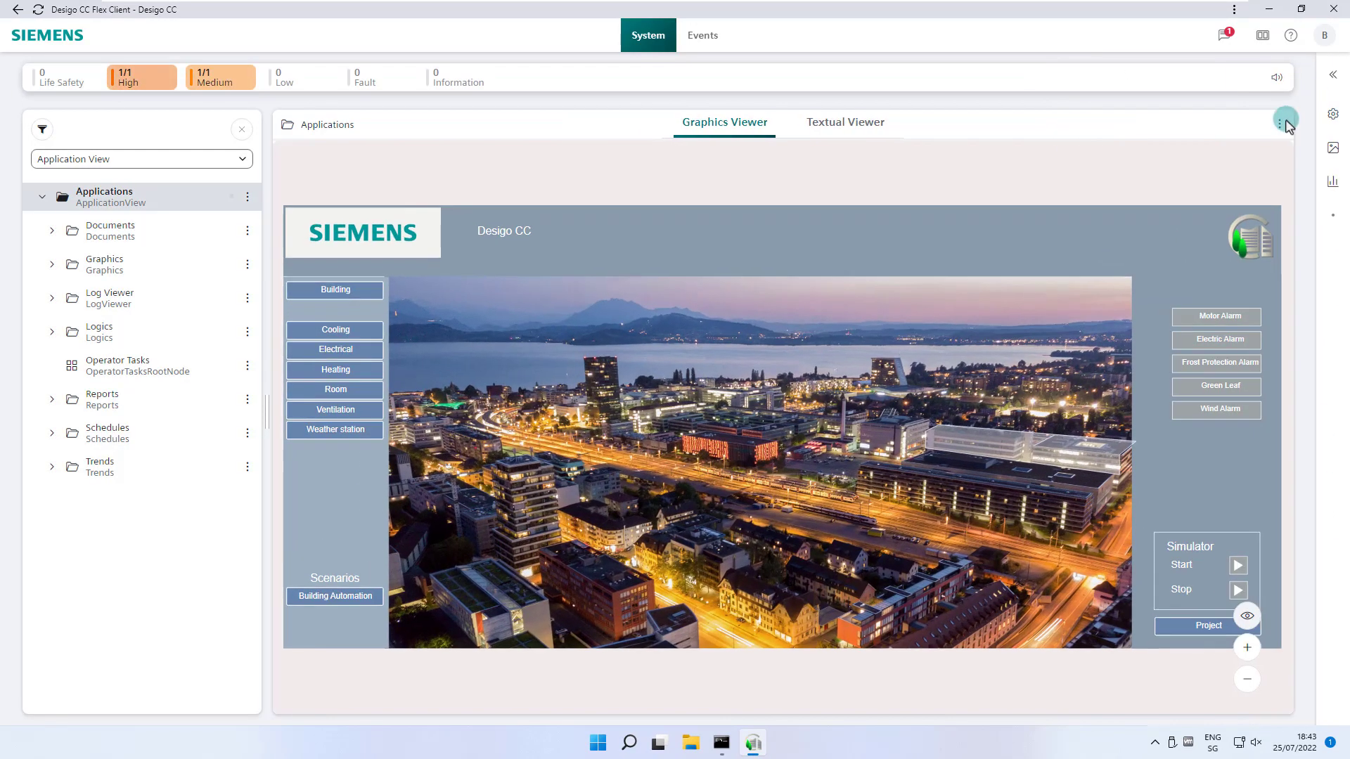